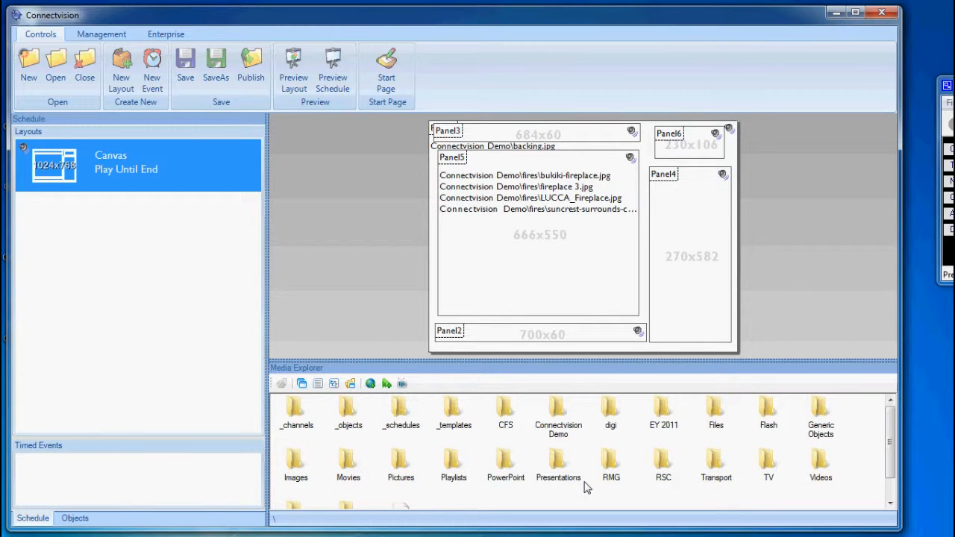
# Step: Add the House of Fires Logo image from the Connectvision Demo folder to Panel3 and preview the schedule
pyautogui.doubleClick(556, 426)
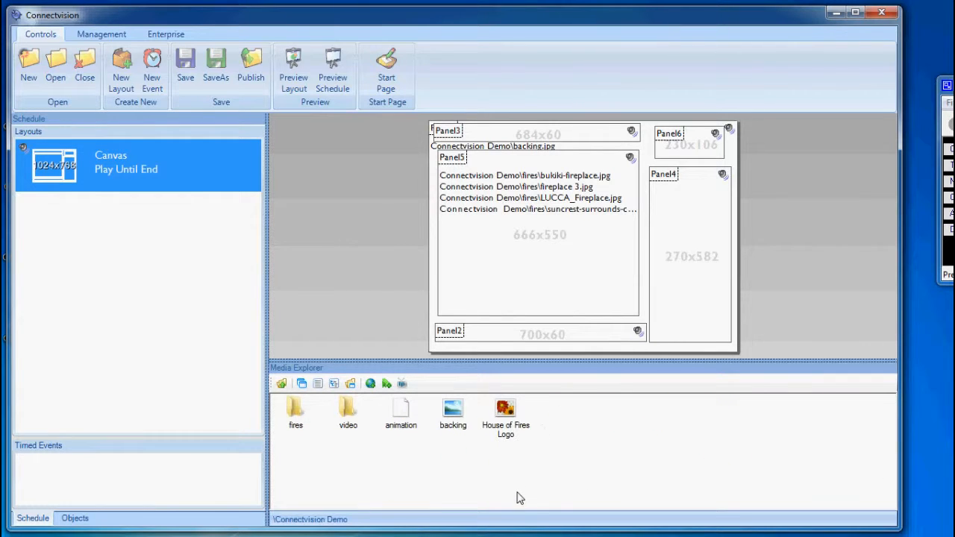
pyautogui.doubleClick(506, 417)
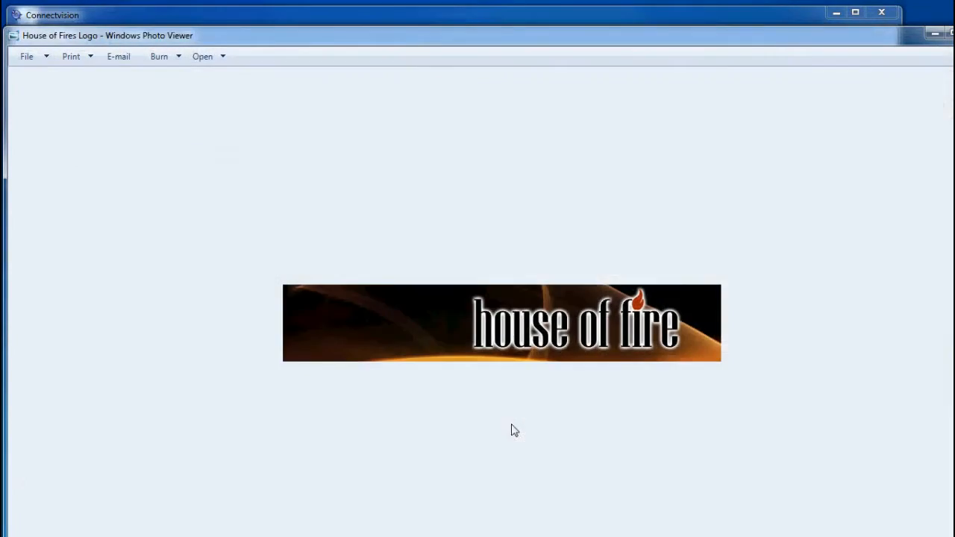
pyautogui.hotkey('alt', 'F4')
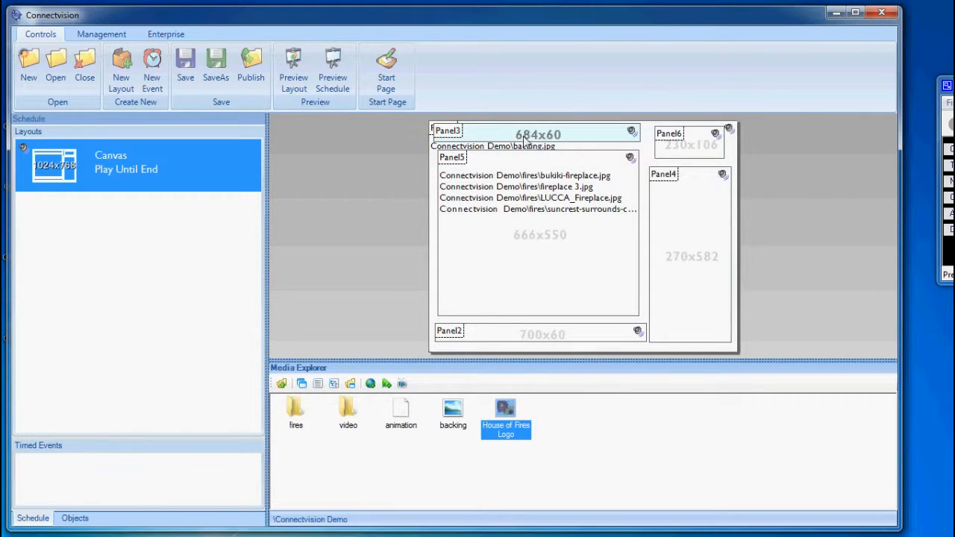
pyautogui.click(333, 68)
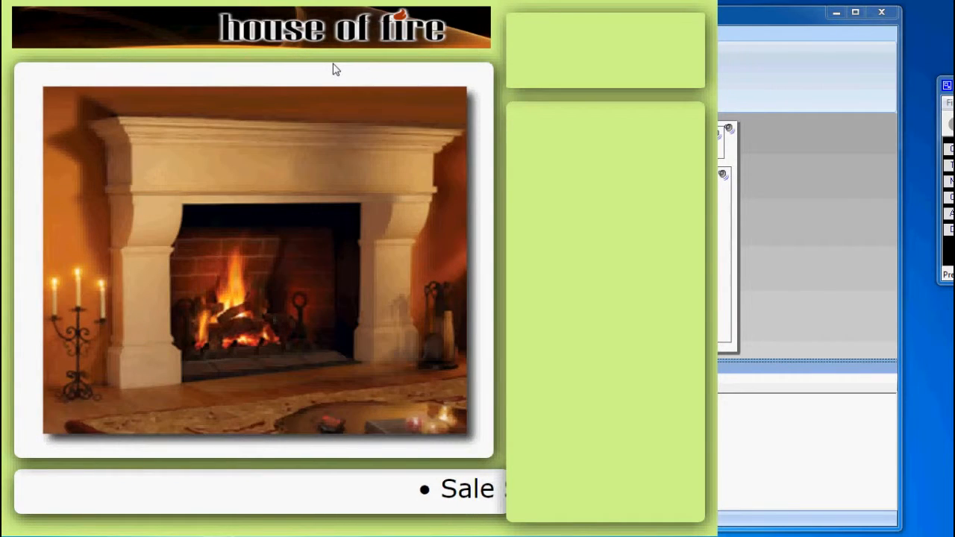
pyautogui.press('Escape')
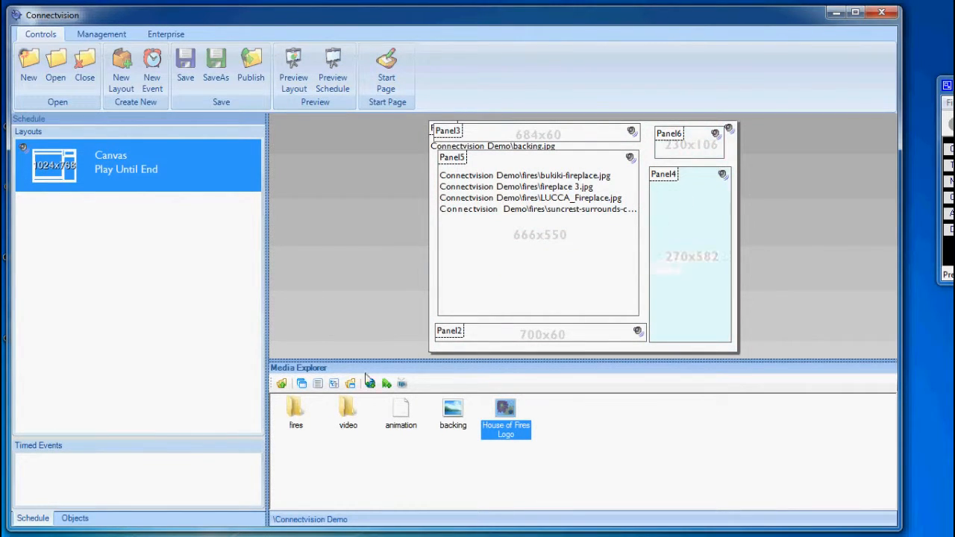
# Step: Add the Generic Transparent Digital Clock from Generic Objects\Date and Time\Transparent to Panel6 and preview the schedule
pyautogui.click(281, 384)
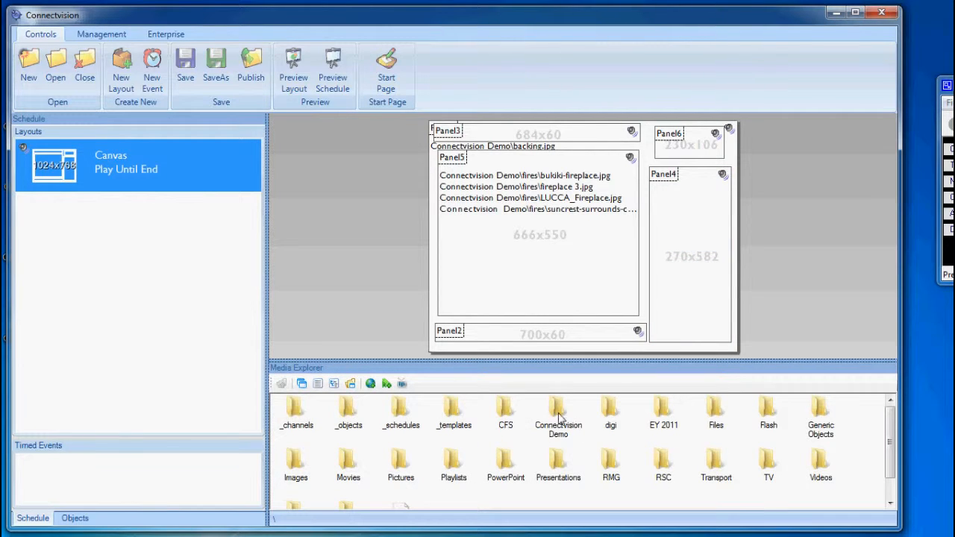
pyautogui.doubleClick(819, 408)
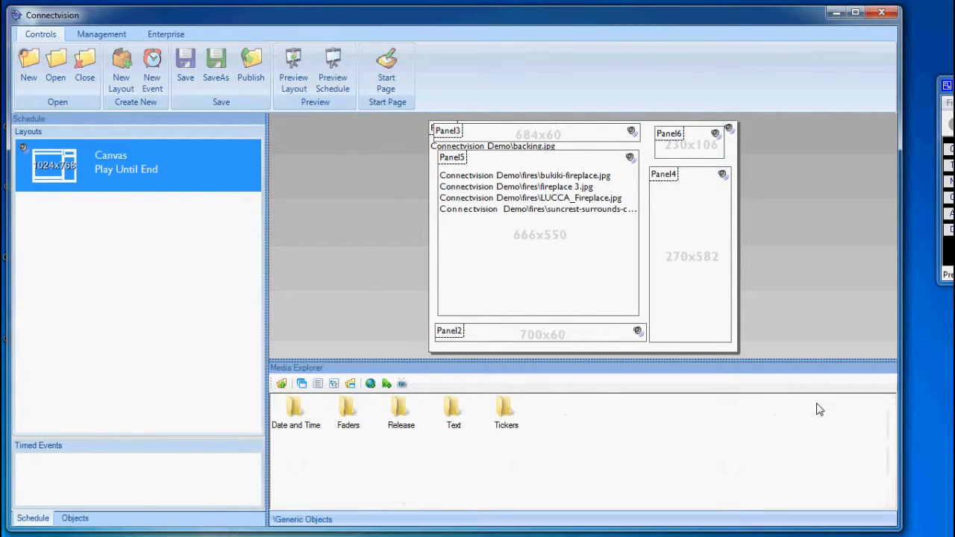
pyautogui.doubleClick(295, 417)
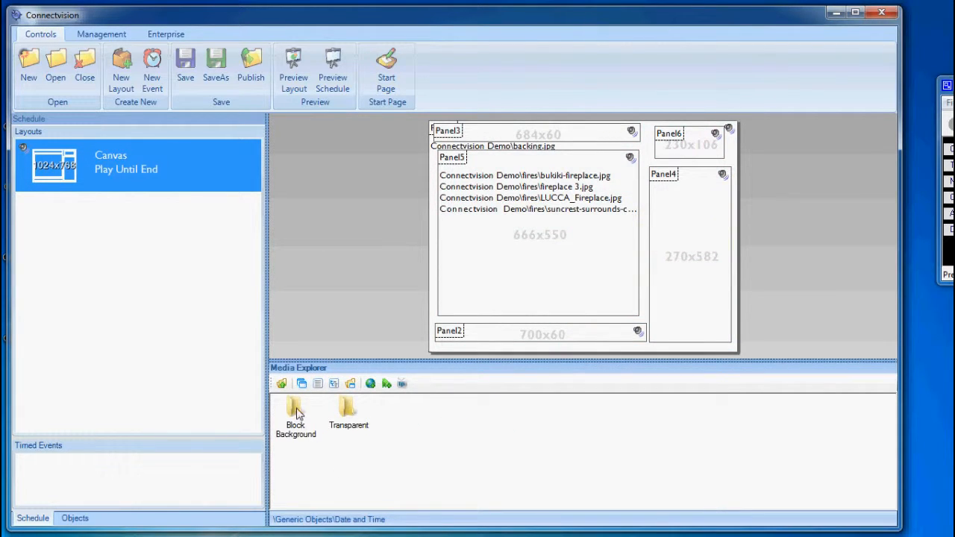
pyautogui.doubleClick(348, 411)
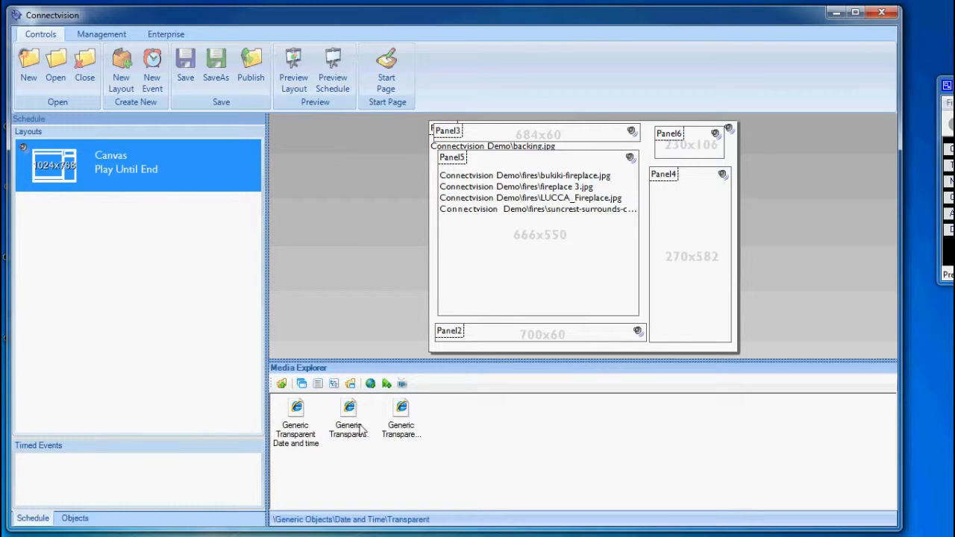
pyautogui.click(351, 421)
pyautogui.click(405, 412)
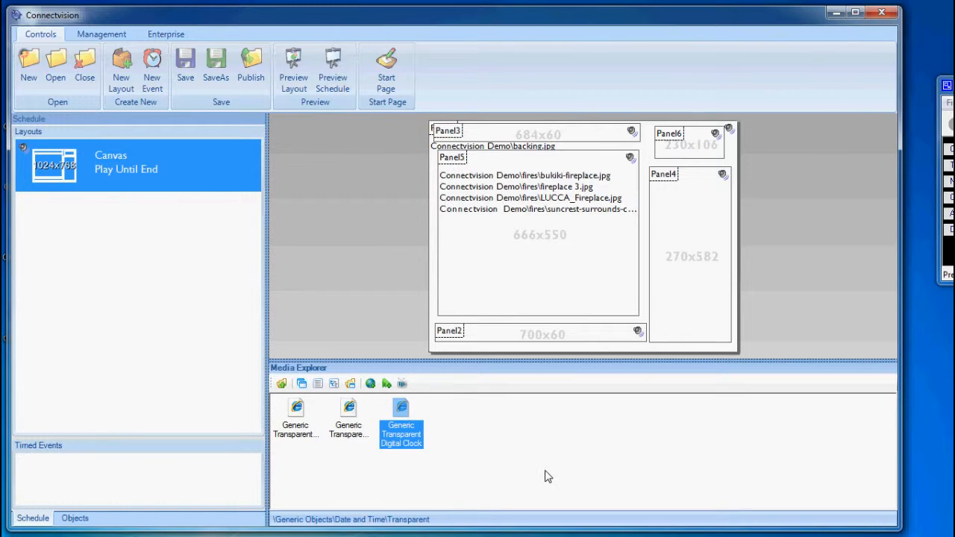
pyautogui.moveTo(402, 414); pyautogui.dragTo(687, 147)
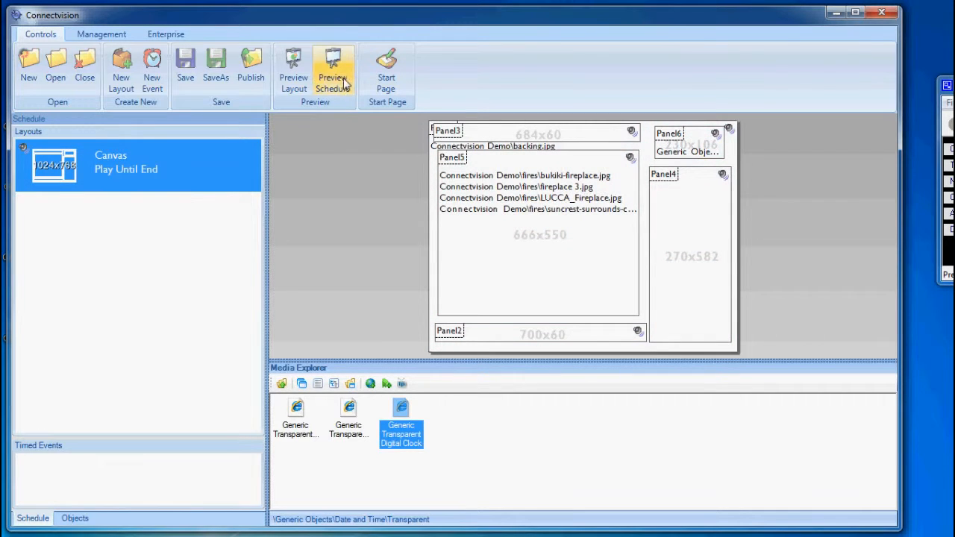
pyautogui.click(334, 74)
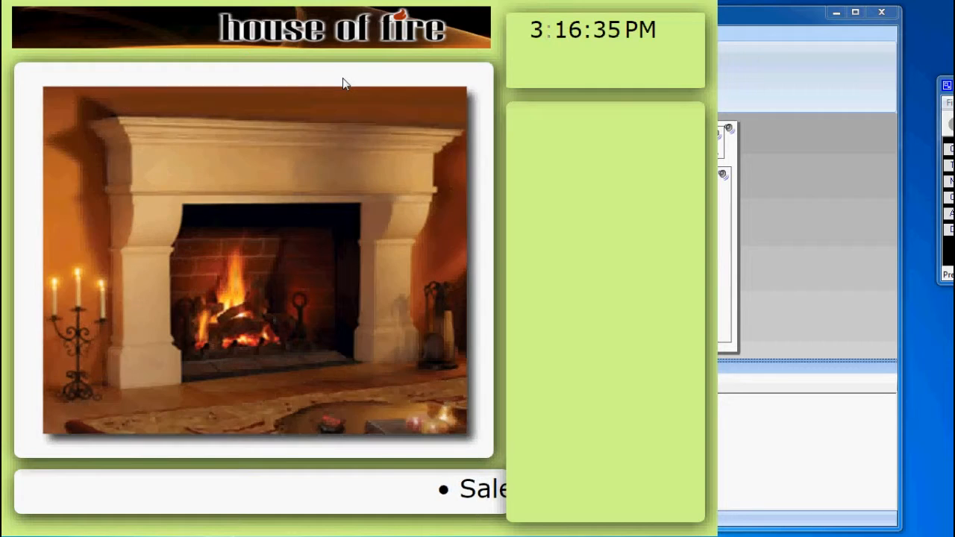
pyautogui.press('Escape')
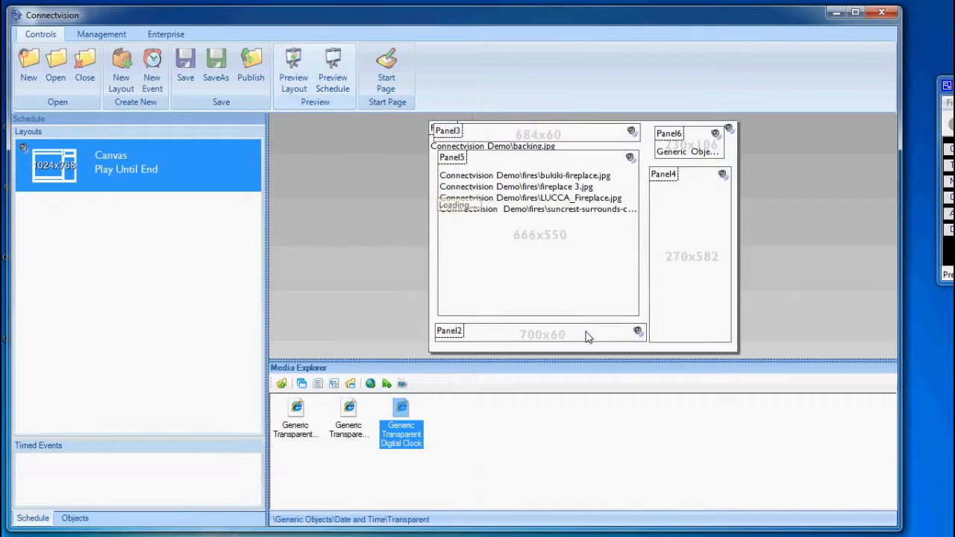
# Step: Set the TimeFontSize of the digital clock object in Panel6 to 48
pyautogui.click(702, 147)
pyautogui.click(674, 346)
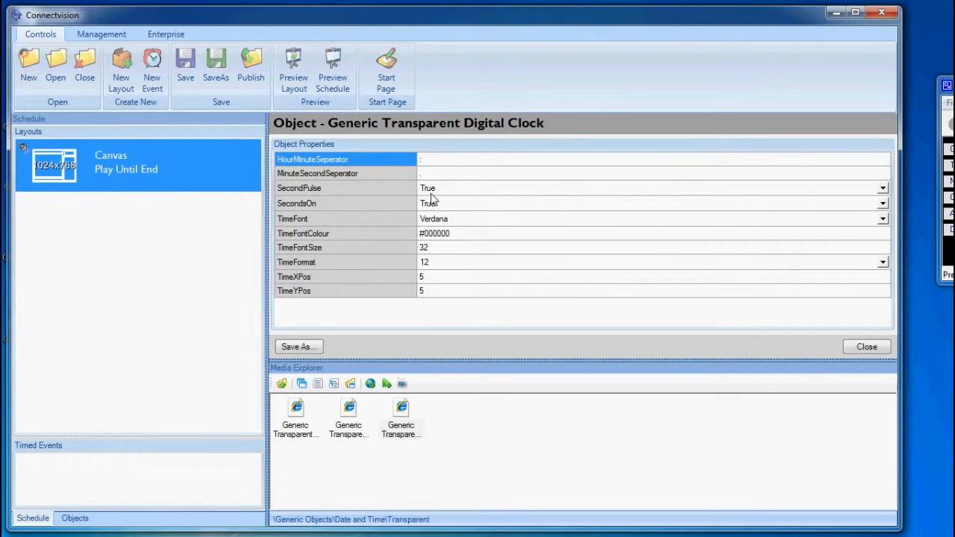
pyautogui.click(436, 251)
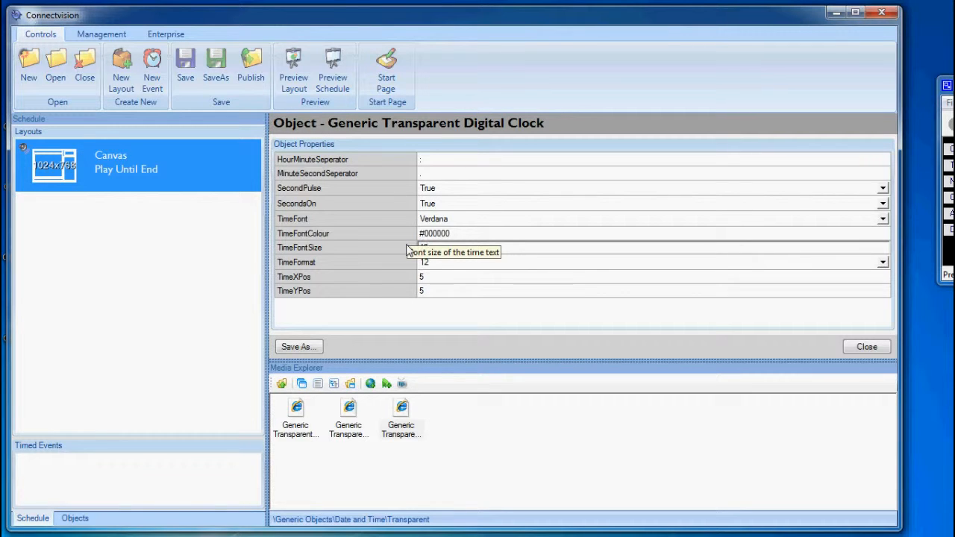
pyautogui.write('48')
# Step: Change the digital clock's TimeFontColour to red (#FF0000) and preview the schedule
pyautogui.click(461, 234)
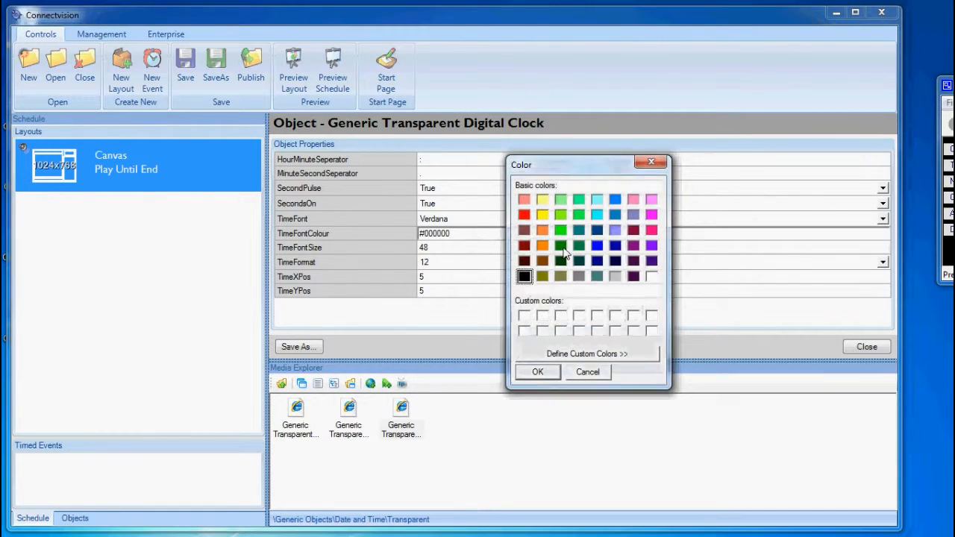
pyautogui.click(524, 215)
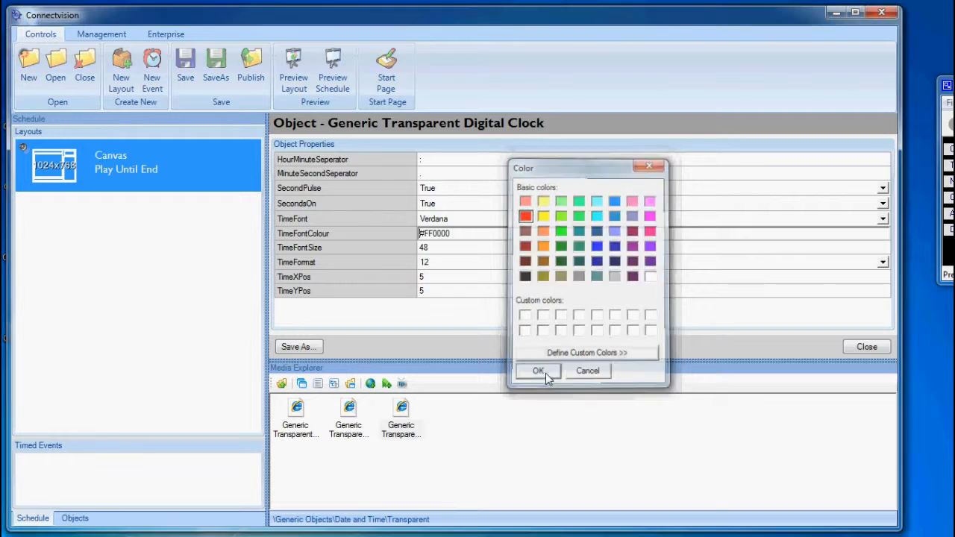
pyautogui.click(538, 372)
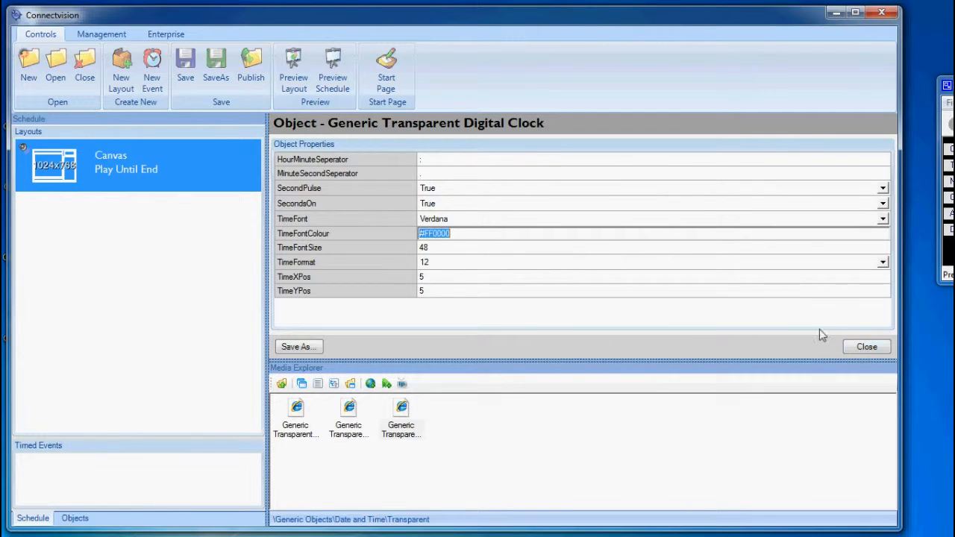
pyautogui.click(865, 347)
pyautogui.click(867, 346)
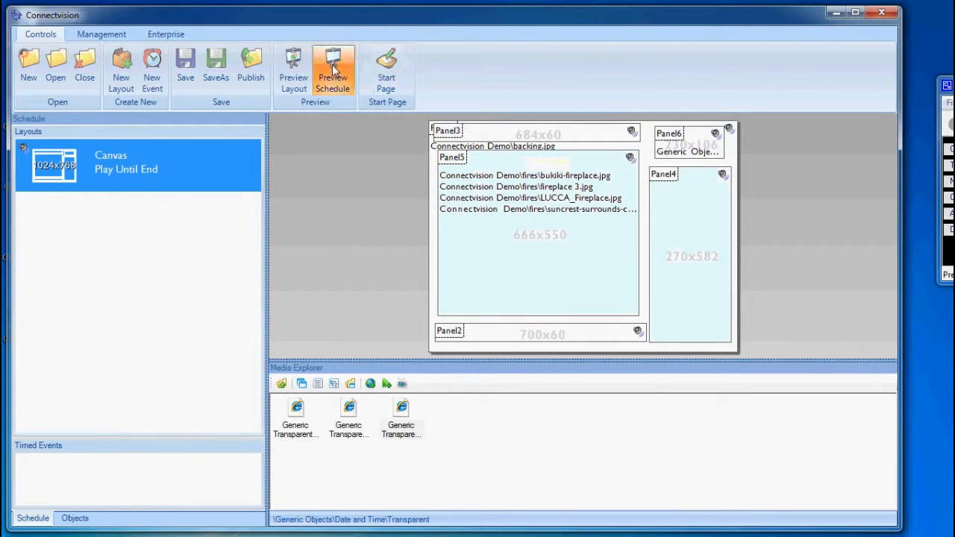
pyautogui.click(334, 73)
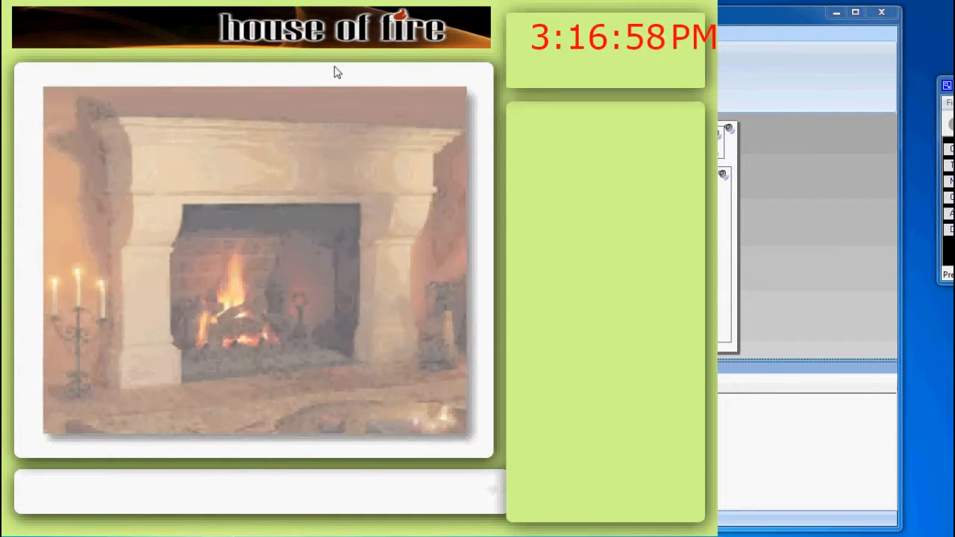
pyautogui.press('Escape')
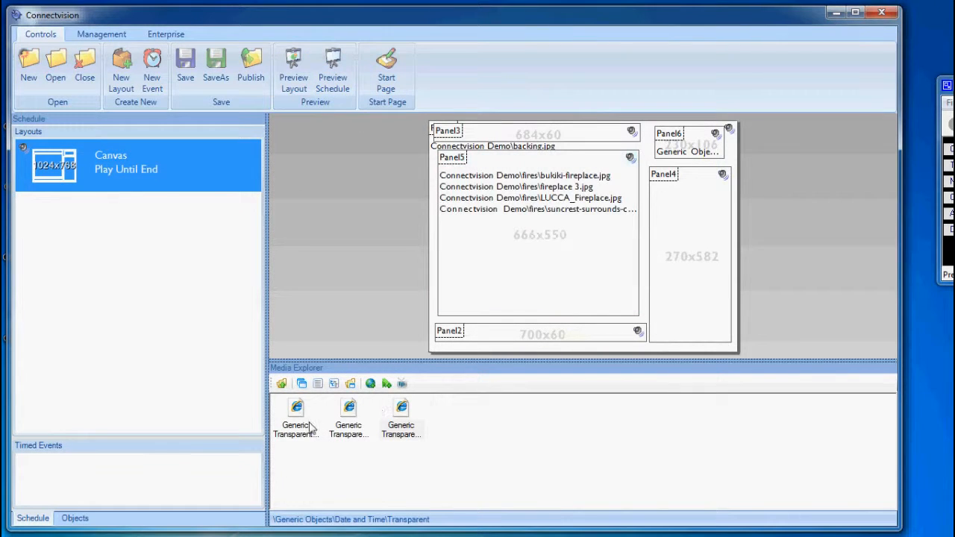
# Step: Set the TimeFontSize of Panel6's digital clock to 40 and preview the schedule
pyautogui.doubleClick(673, 153)
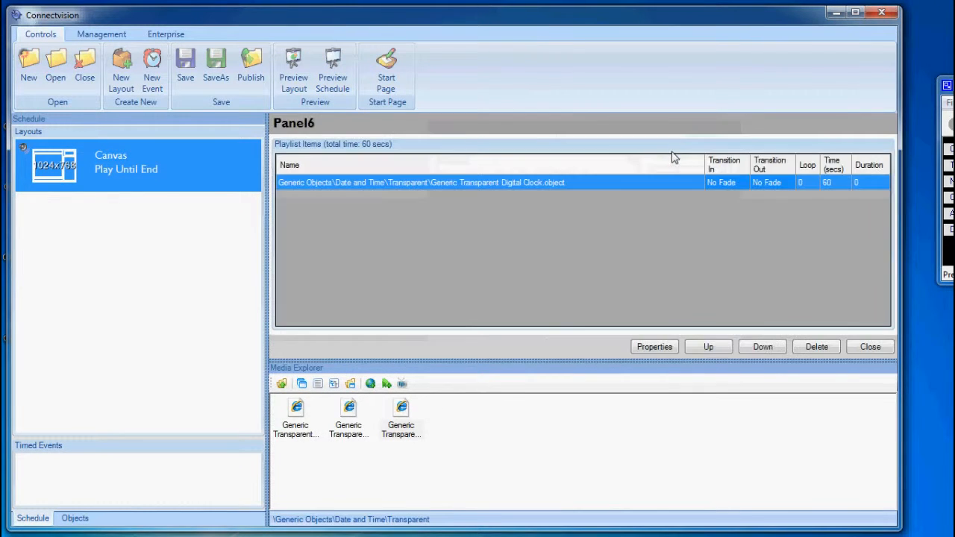
pyautogui.click(654, 346)
pyautogui.click(441, 249)
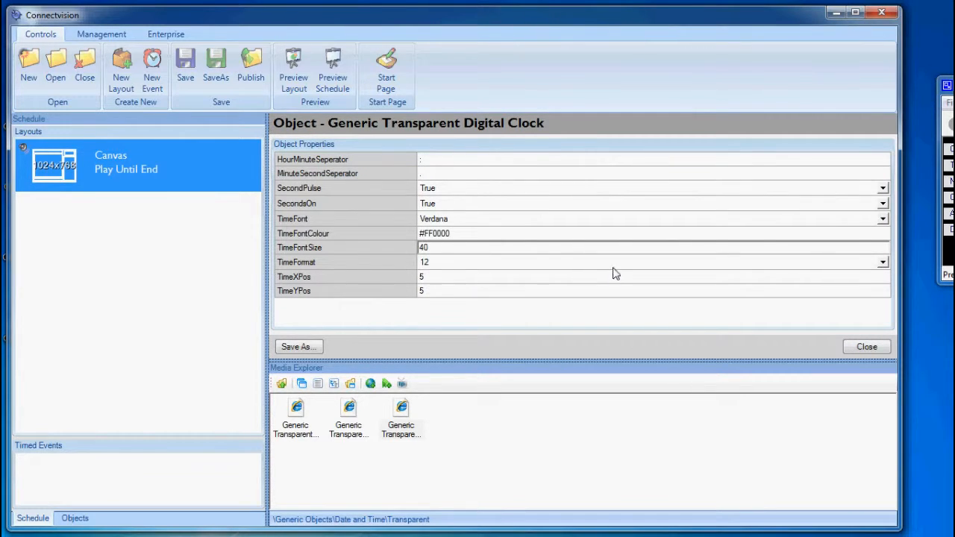
pyautogui.press('Return')
pyautogui.click(851, 347)
pyautogui.click(856, 347)
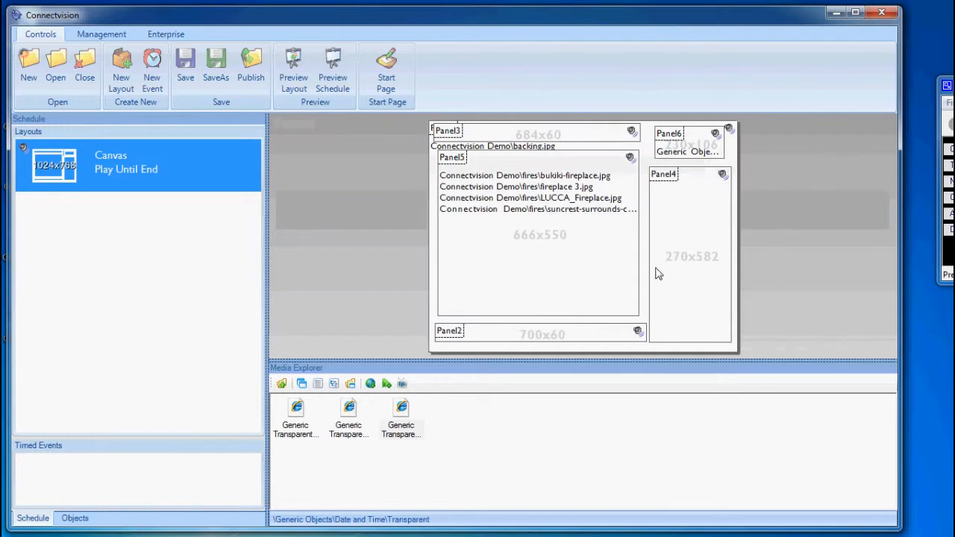
pyautogui.click(333, 71)
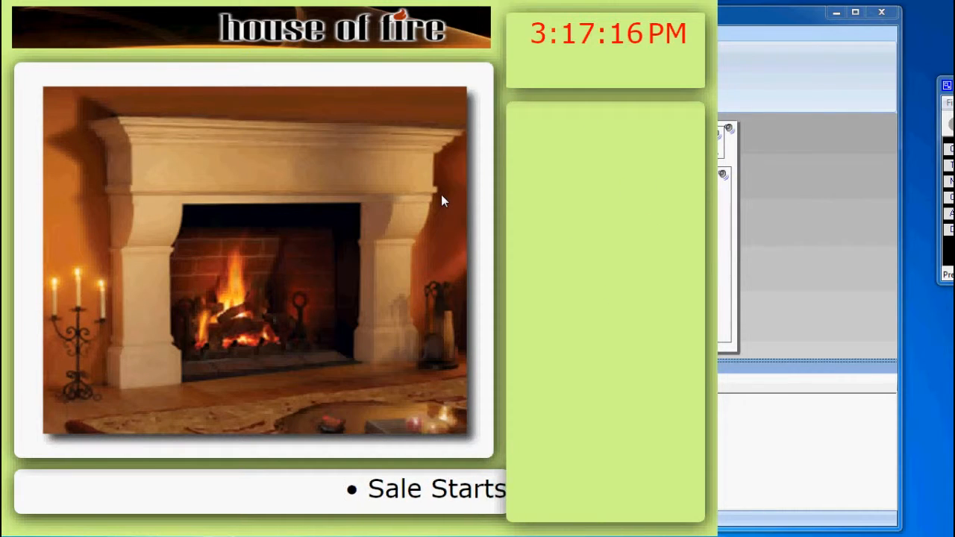
pyautogui.press('Escape')
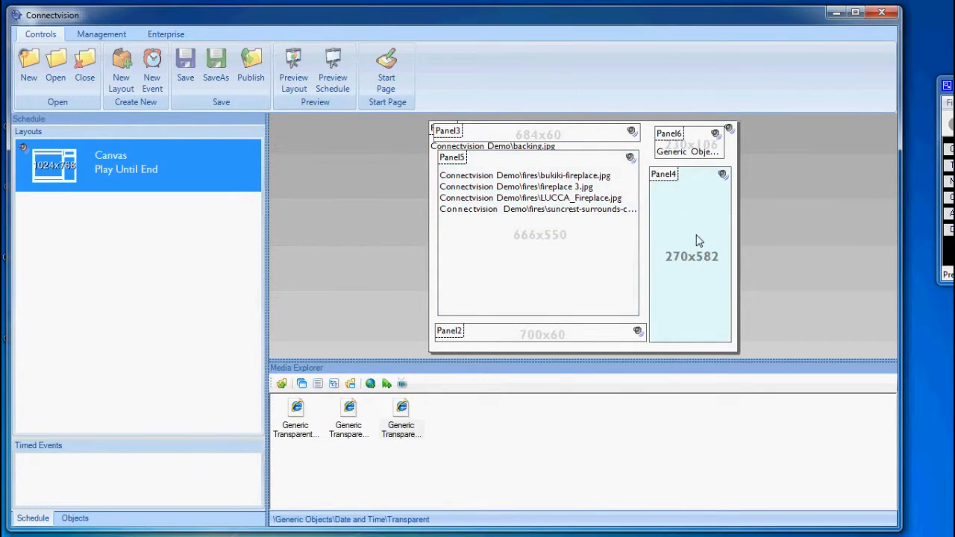
# Step: Add the Generic Transparent Background Fading Text Feed from Generic Objects\Faders\Transparent to Panel4
pyautogui.click(280, 384)
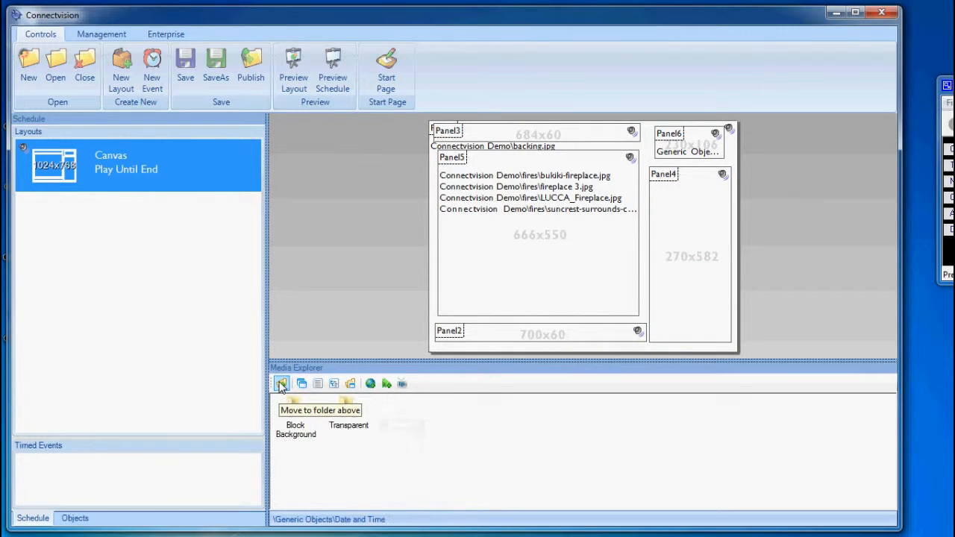
pyautogui.click(281, 383)
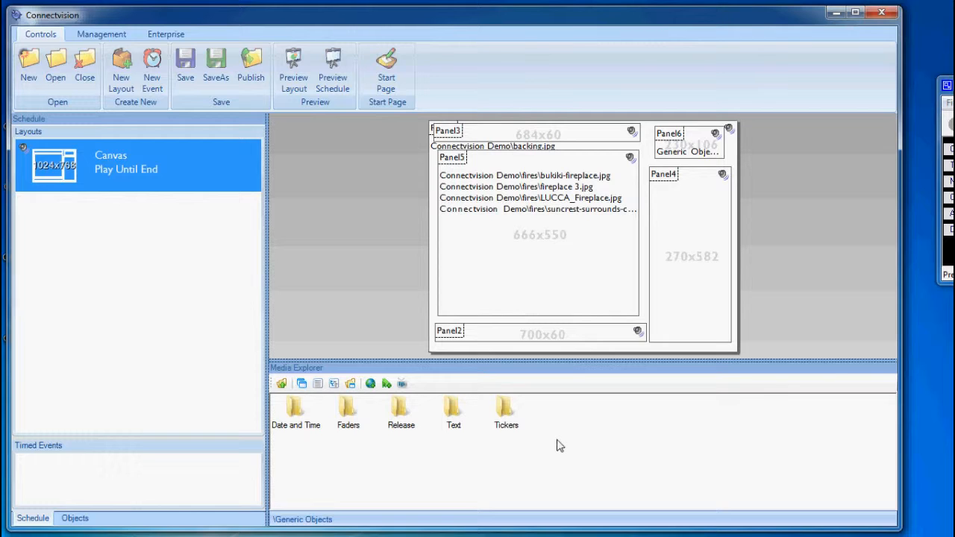
pyautogui.doubleClick(347, 409)
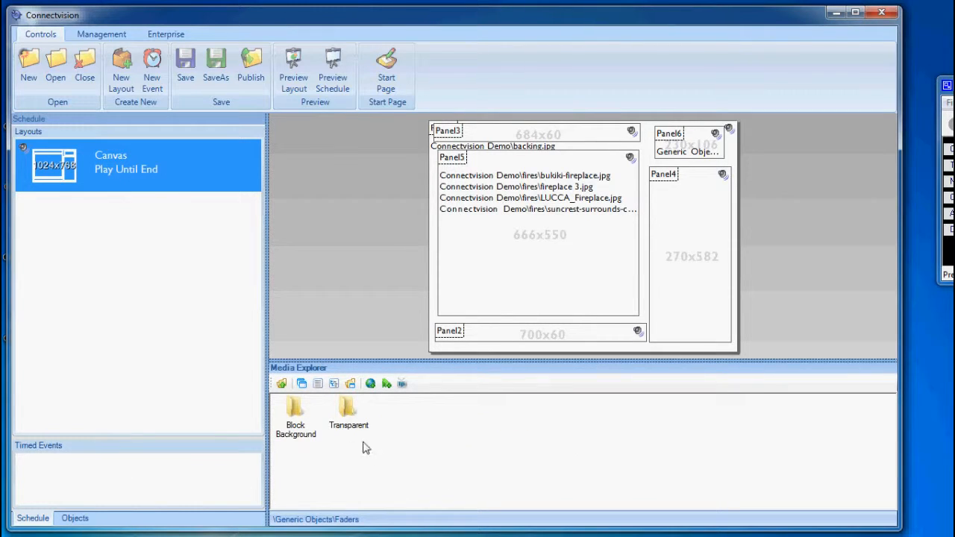
pyautogui.doubleClick(347, 409)
pyautogui.click(302, 440)
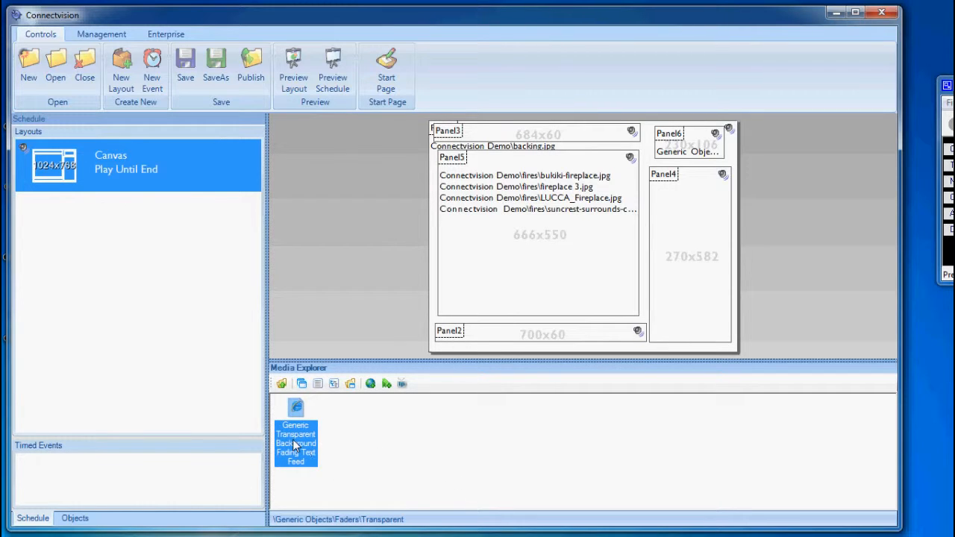
pyautogui.moveTo(294, 440); pyautogui.dragTo(676, 282)
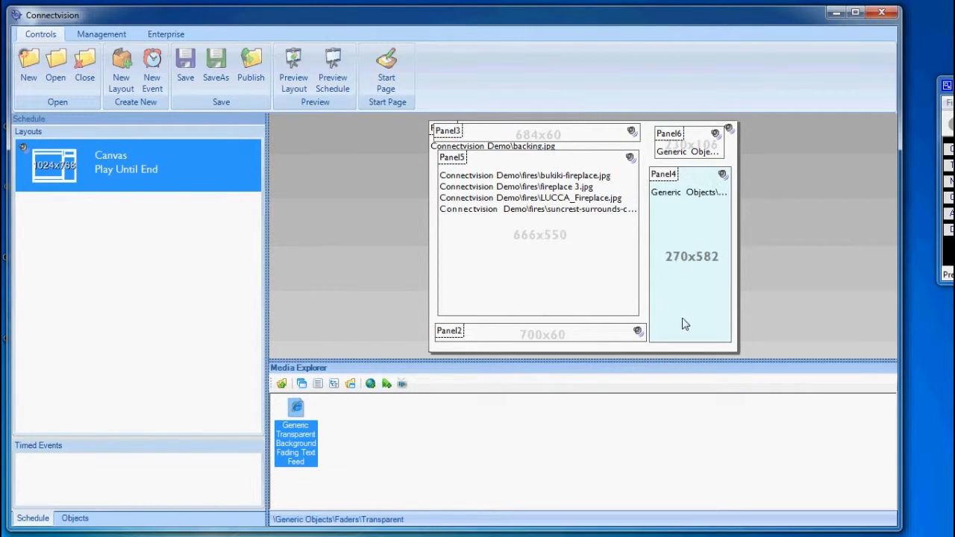
# Step: Set the Format of Panel4's fading text feed to {TITLE} {DESCRIPTION} and preview the schedule
pyautogui.doubleClick(674, 276)
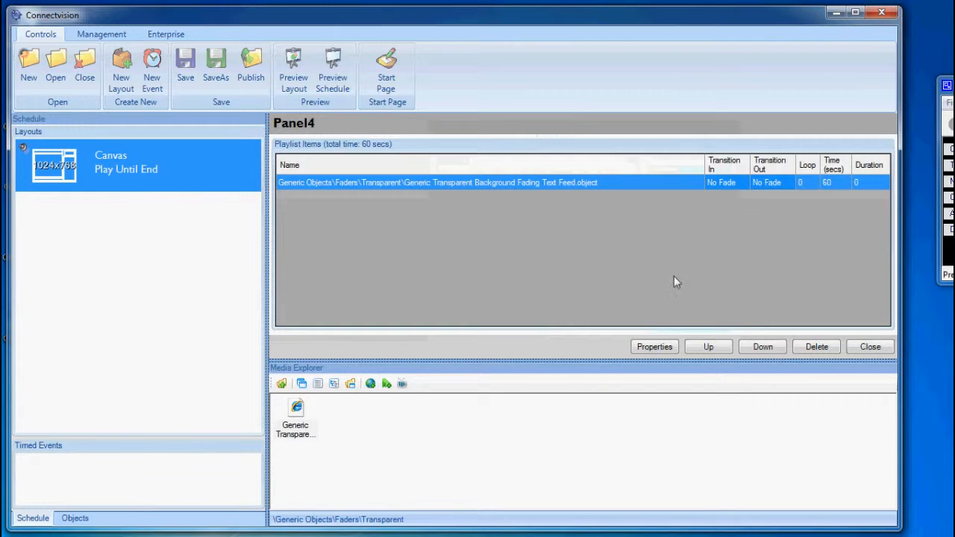
pyautogui.click(654, 347)
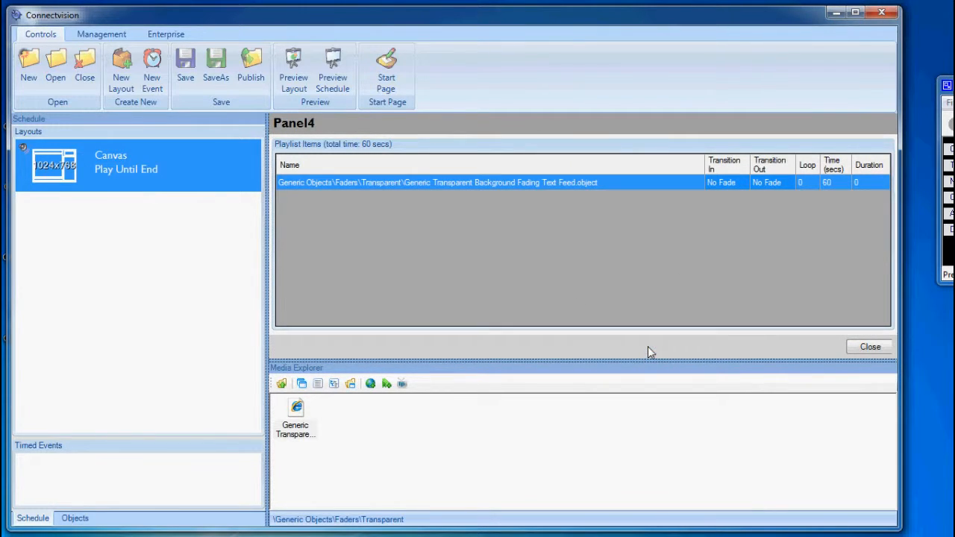
pyautogui.scroll(-1, 889, 228)
pyautogui.moveTo(888, 223); pyautogui.dragTo(889, 197)
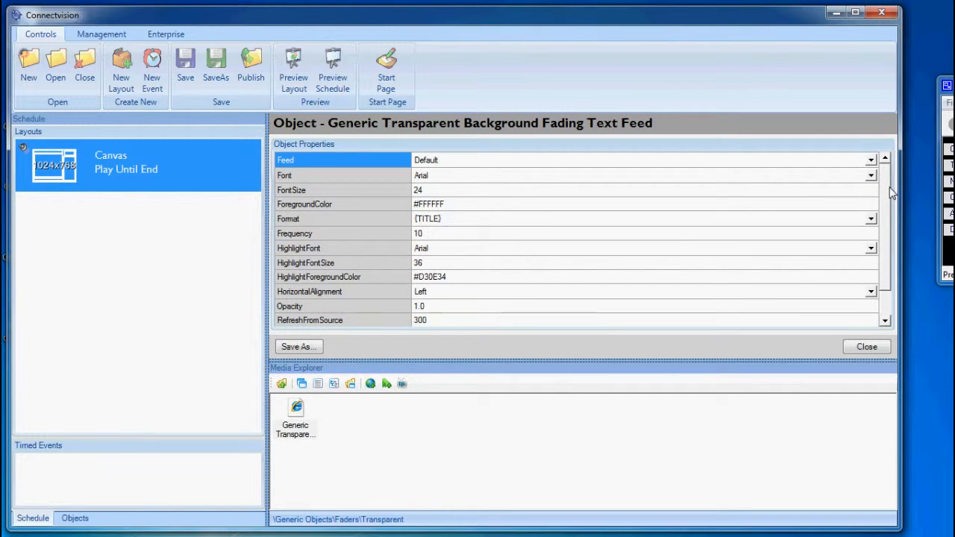
pyautogui.click(871, 218)
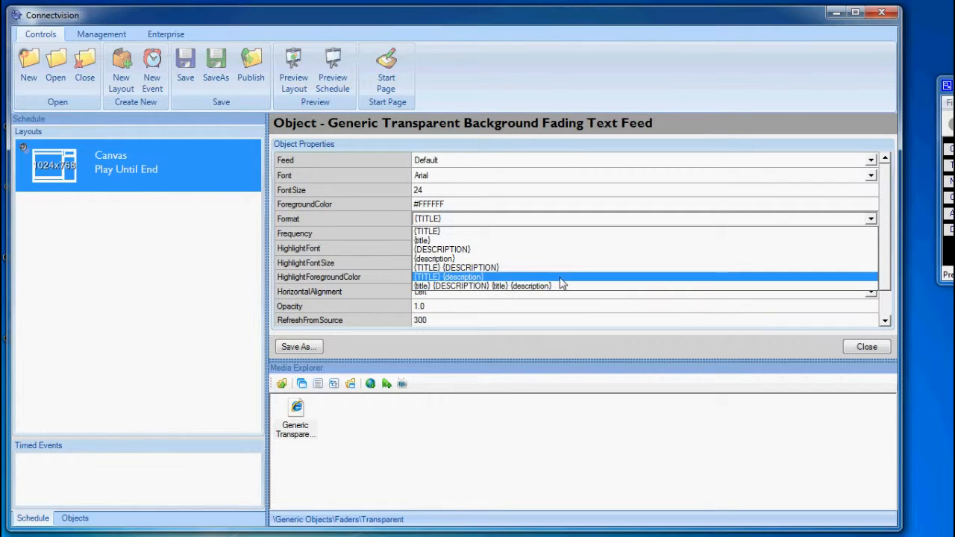
pyautogui.click(485, 267)
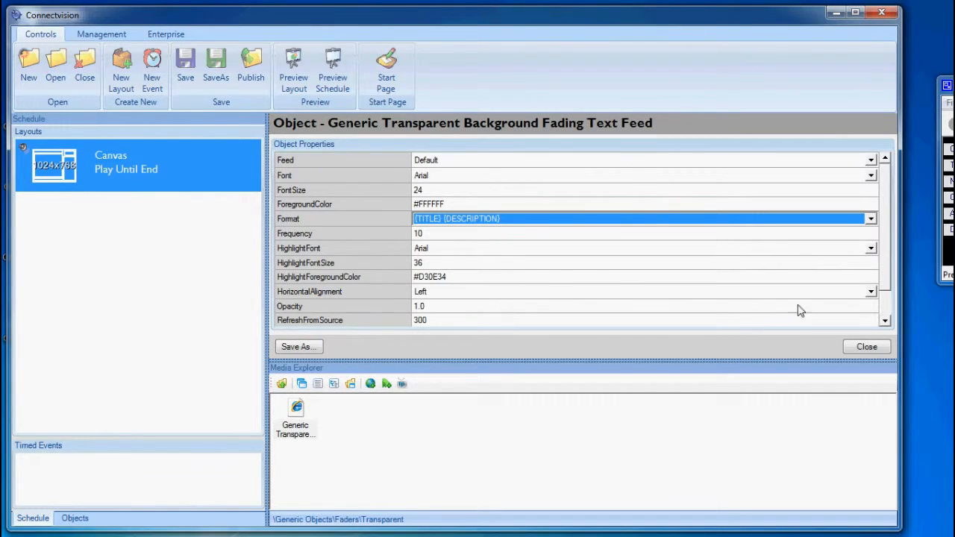
pyautogui.click(867, 346)
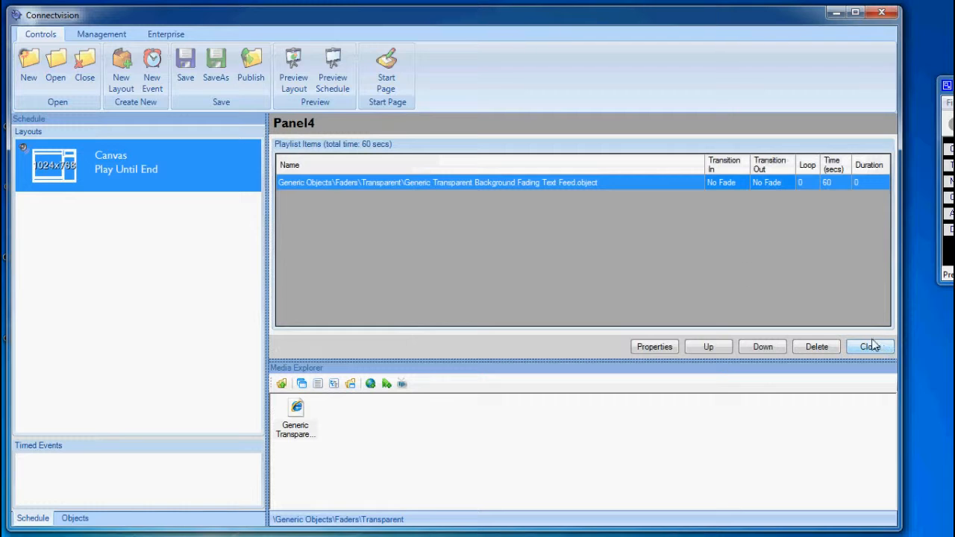
pyautogui.click(342, 80)
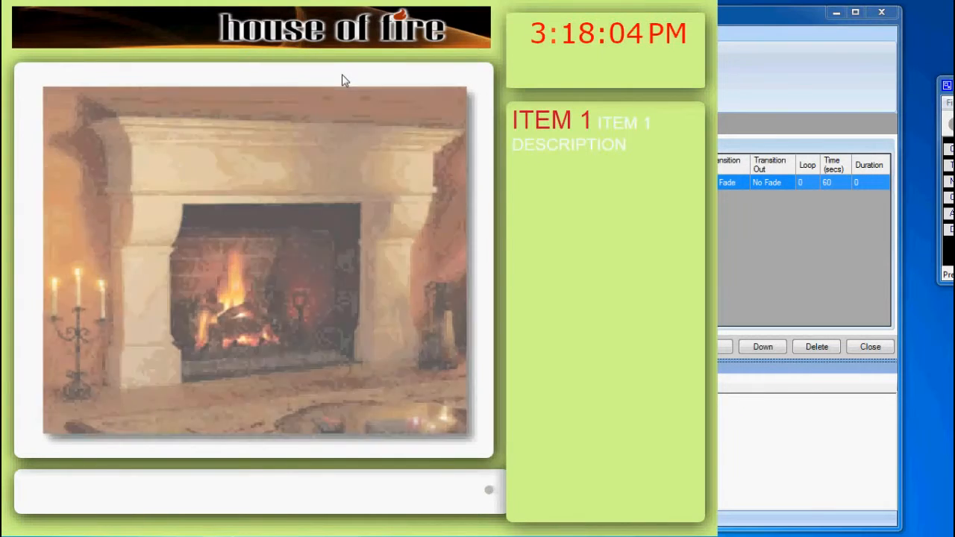
pyautogui.press('Escape')
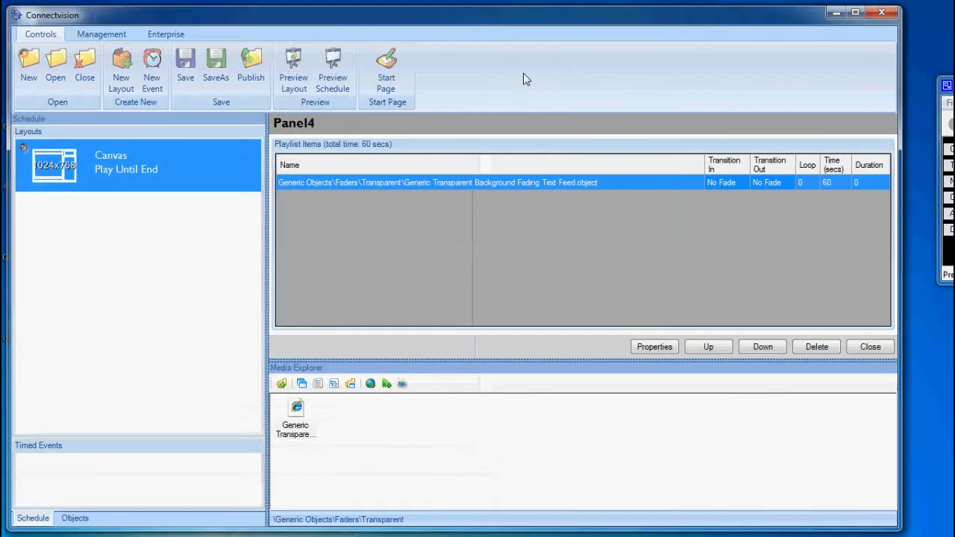
# Step: Change the ForegroundColor of Panel4's fading text feed to black and preview the schedule
pyautogui.click(655, 347)
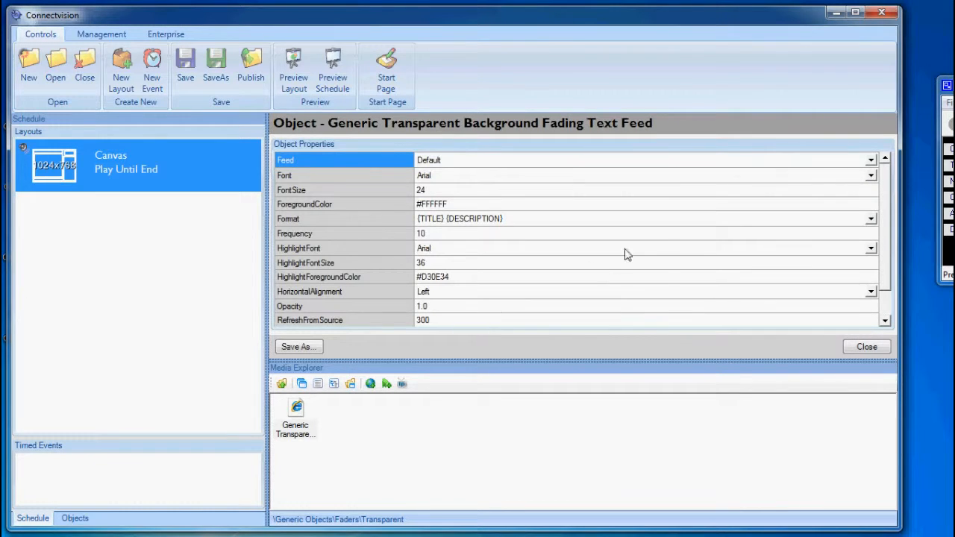
pyautogui.scroll(-1, 889, 220)
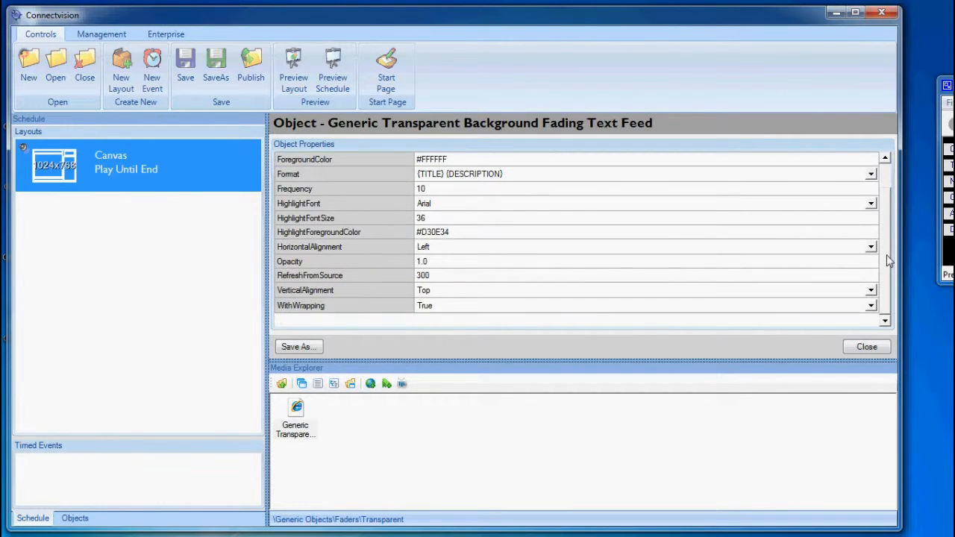
pyautogui.scroll(1, 890, 216)
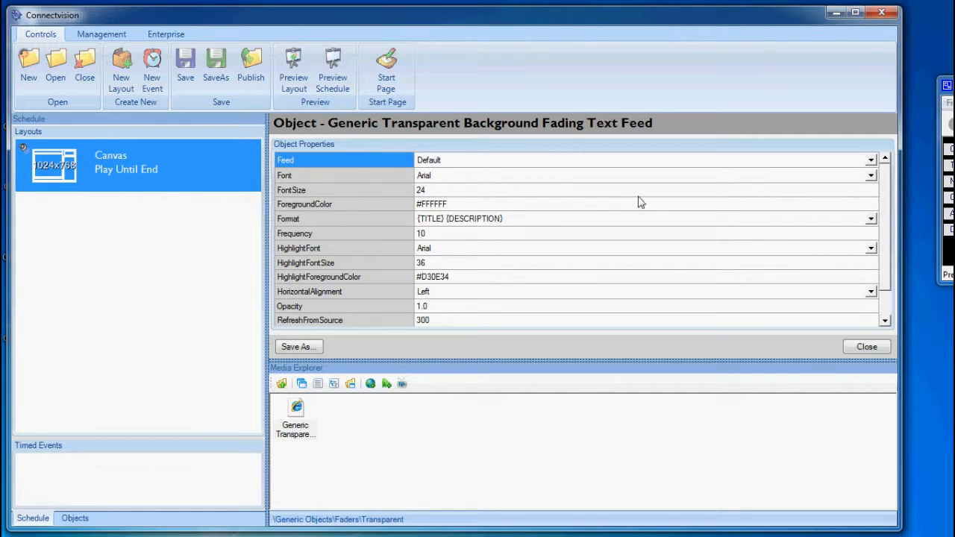
pyautogui.doubleClick(462, 202)
pyautogui.click(524, 277)
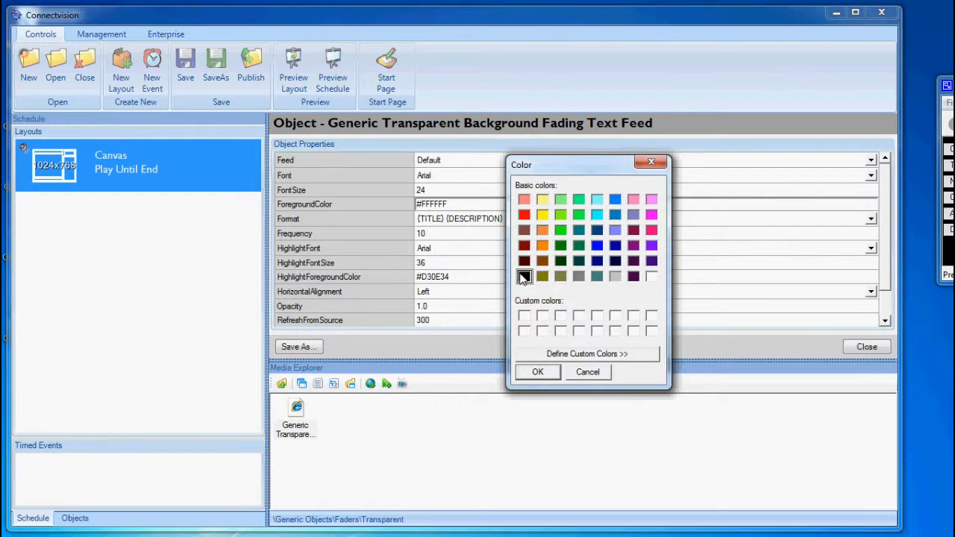
pyautogui.click(538, 372)
pyautogui.click(865, 347)
pyautogui.click(868, 345)
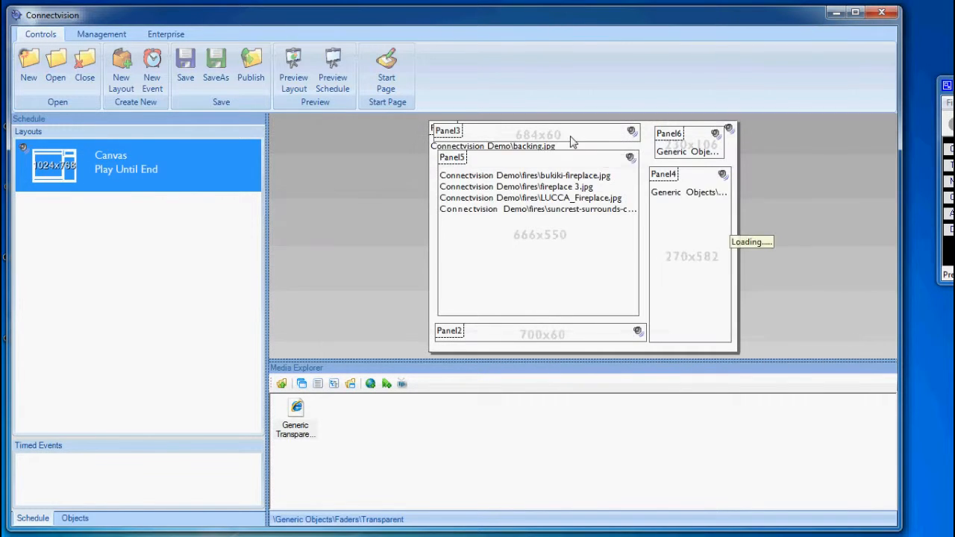
pyautogui.click(335, 70)
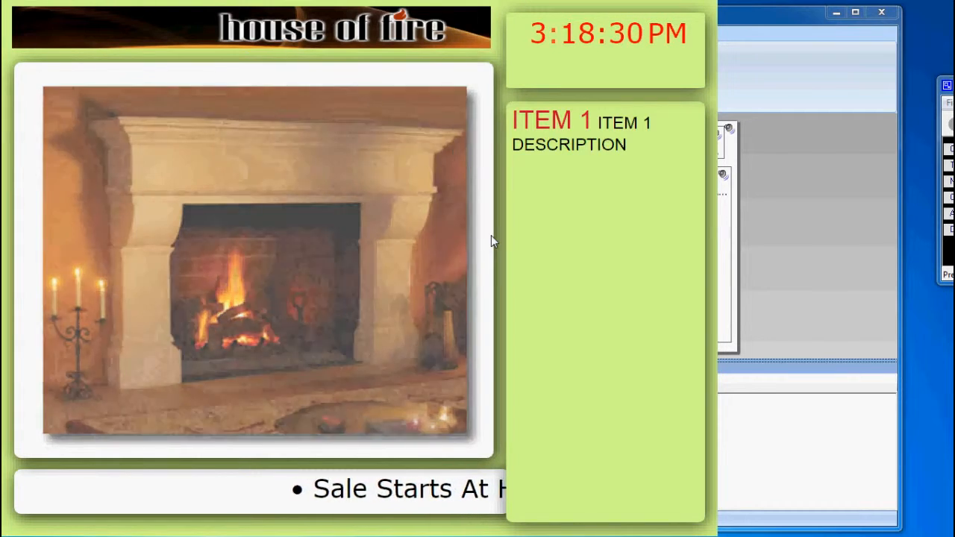
pyautogui.click(491, 235)
# Step: Create a new static feed named "House of fires Offers" in the RSS Feed Editor
pyautogui.click(101, 35)
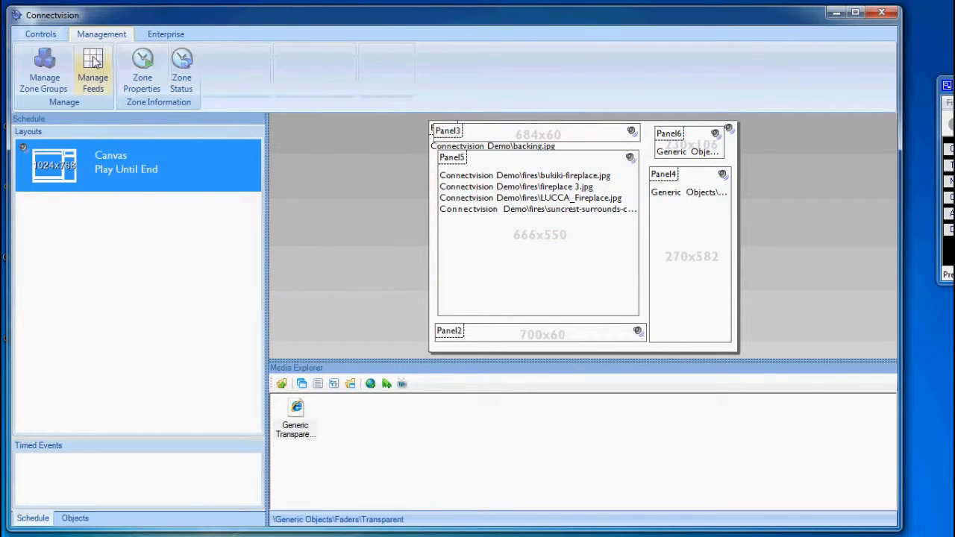
pyautogui.click(95, 63)
pyautogui.scroll(-5, 324, 362)
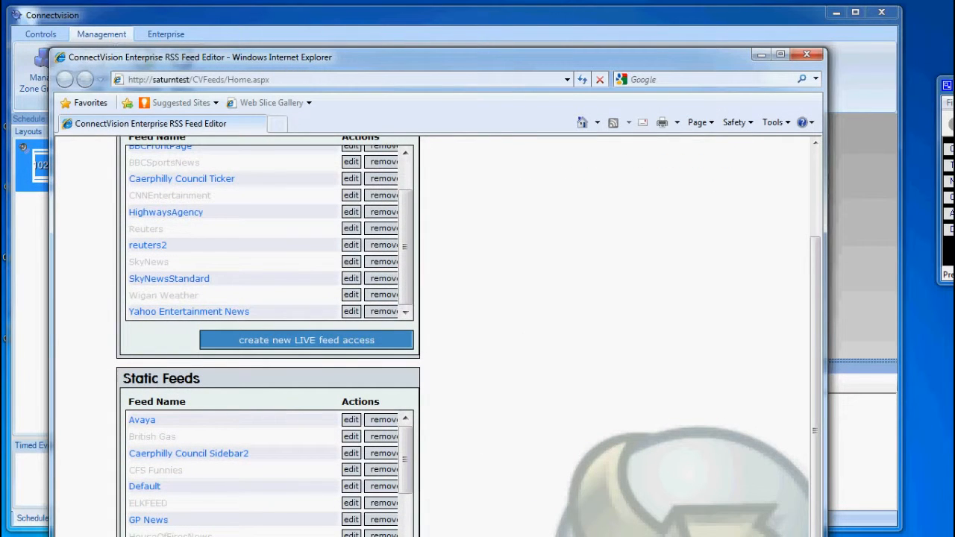
pyautogui.scroll(3, 521, 433)
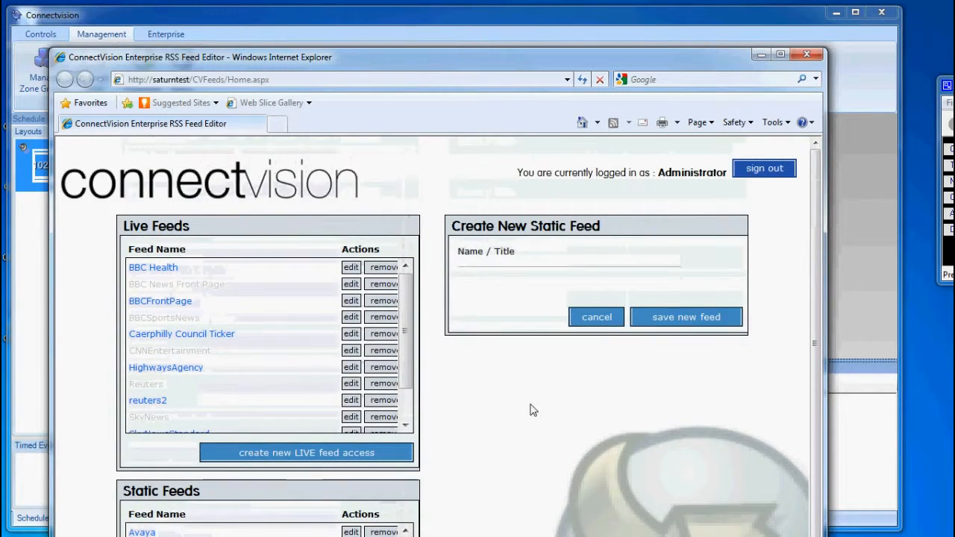
pyautogui.click(545, 279)
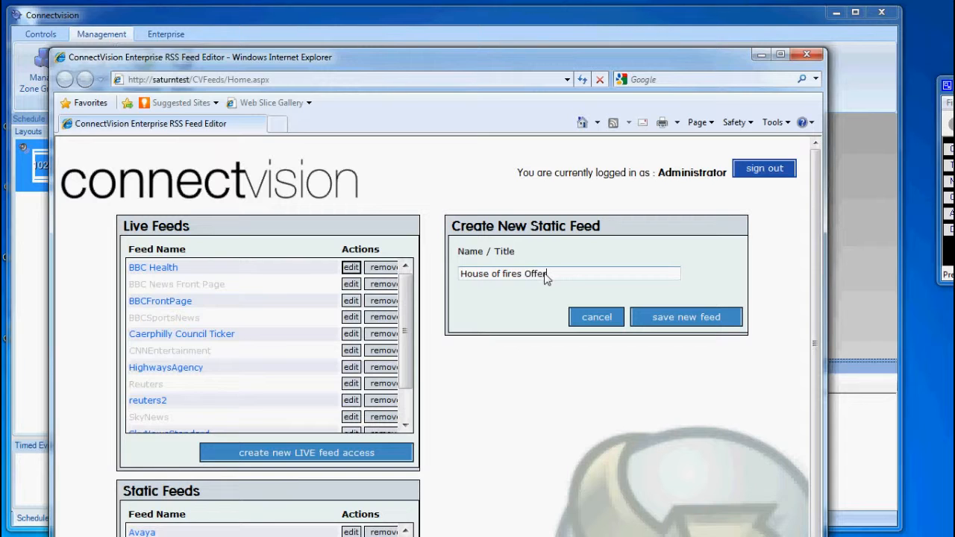
pyautogui.click(666, 319)
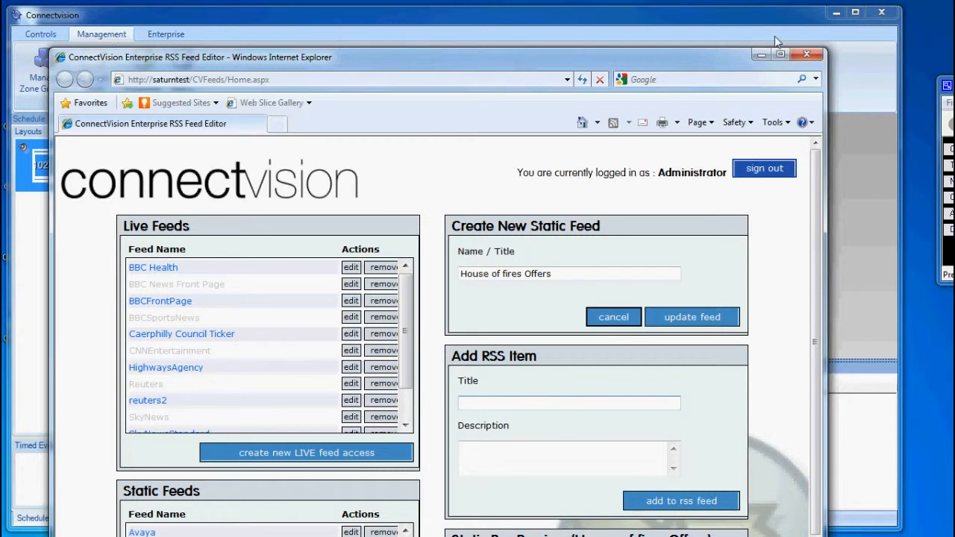
# Step: Go back to Connectvision and check the fireplace image names in the Connectvision Demo\fires folder
pyautogui.click(761, 55)
pyautogui.click(282, 384)
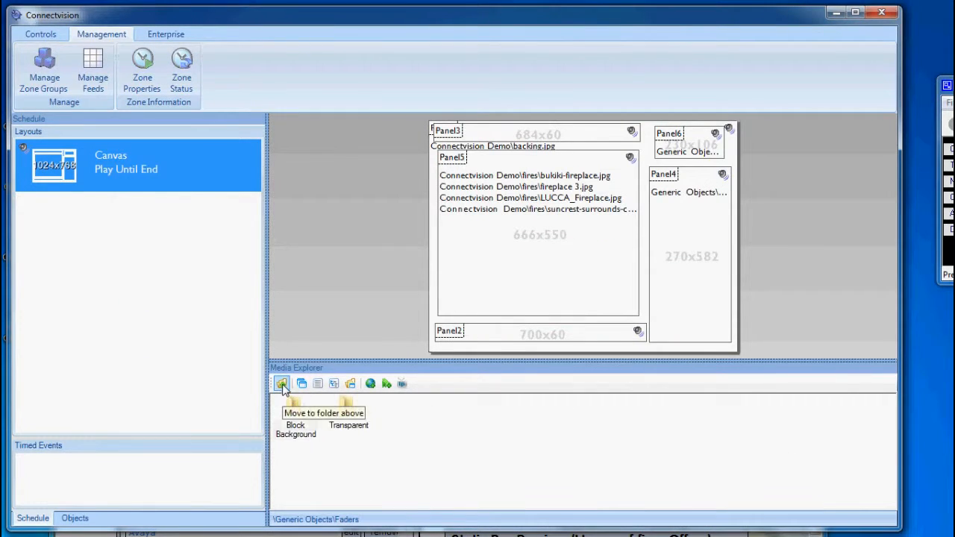
pyautogui.click(281, 384)
pyautogui.click(282, 384)
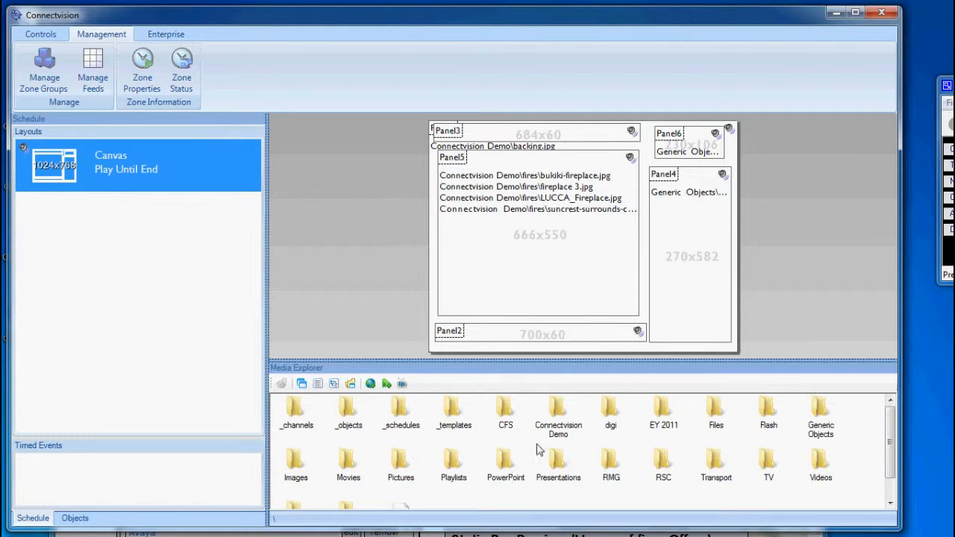
pyautogui.doubleClick(550, 415)
pyautogui.doubleClick(298, 415)
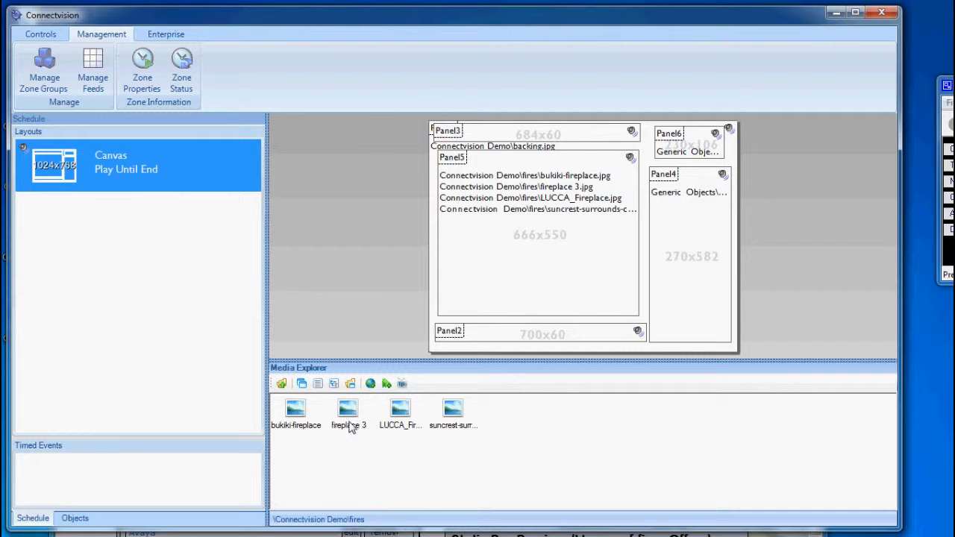
pyautogui.click(401, 415)
pyautogui.click(448, 409)
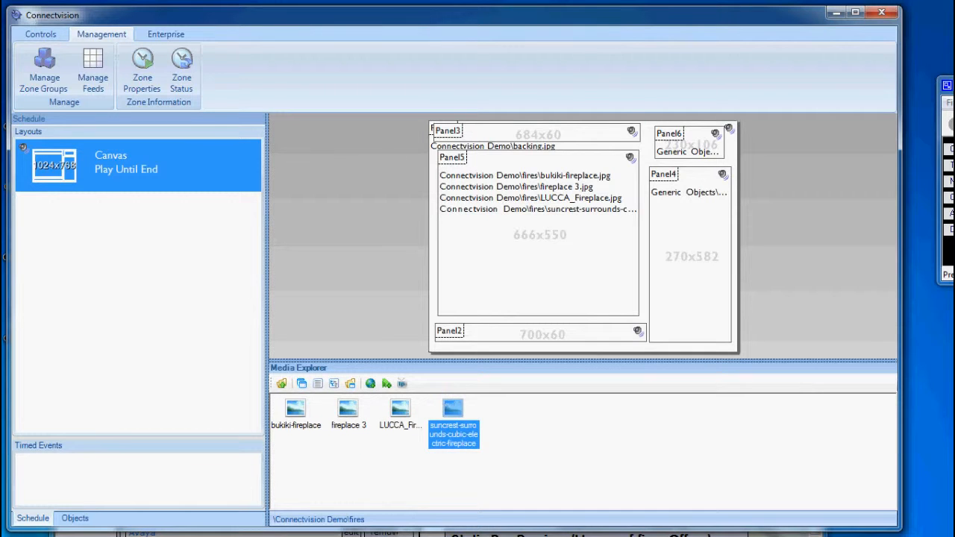
# Step: Return to the RSS Feed Editor and title the new RSS item "Bukki Fireplace down in price"
pyautogui.click(499, 534)
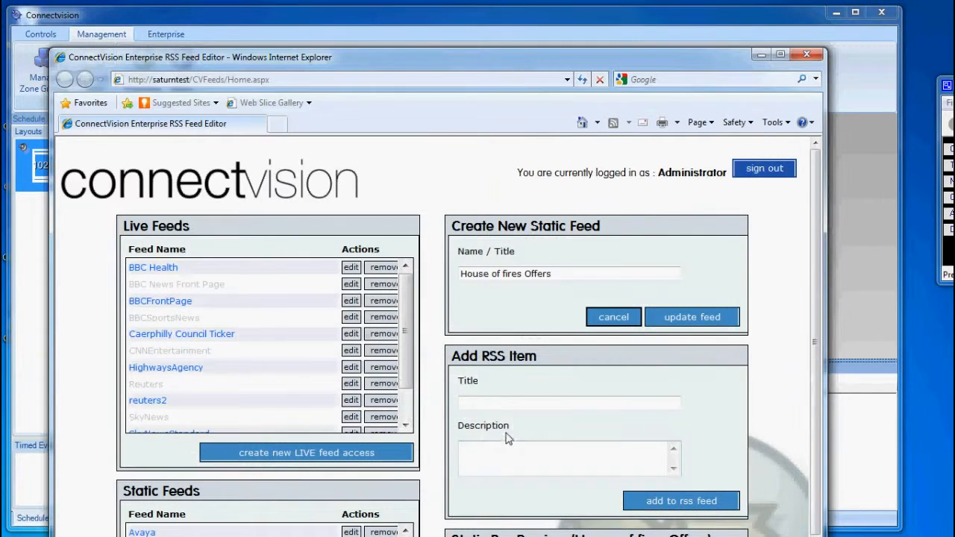
pyautogui.click(506, 404)
pyautogui.write('Bu')
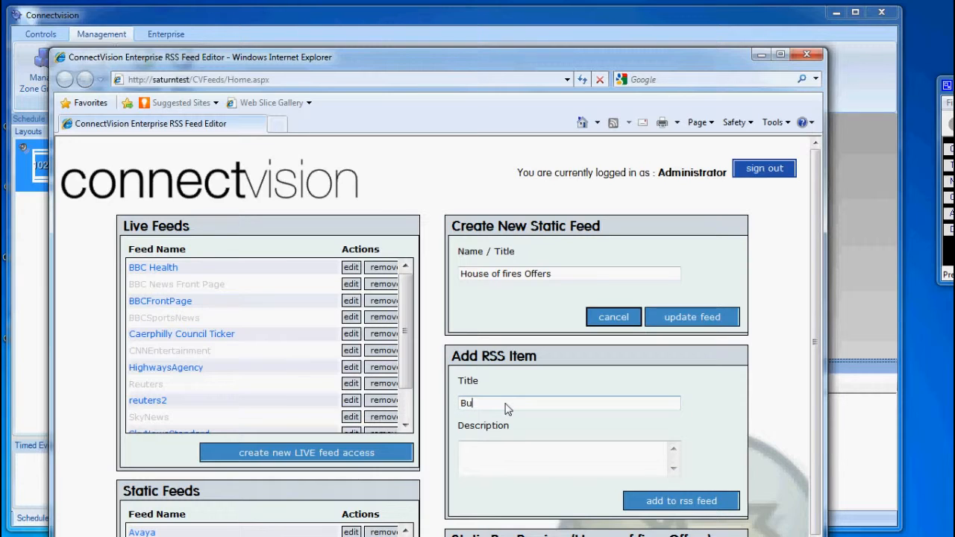
pyautogui.write('ireplace down in price')
pyautogui.press('Tab')
# Step: Enter the item description "The Executive version of the Bukki Fireplace is reduced by $700", correcting any typos
pyautogui.write('T')
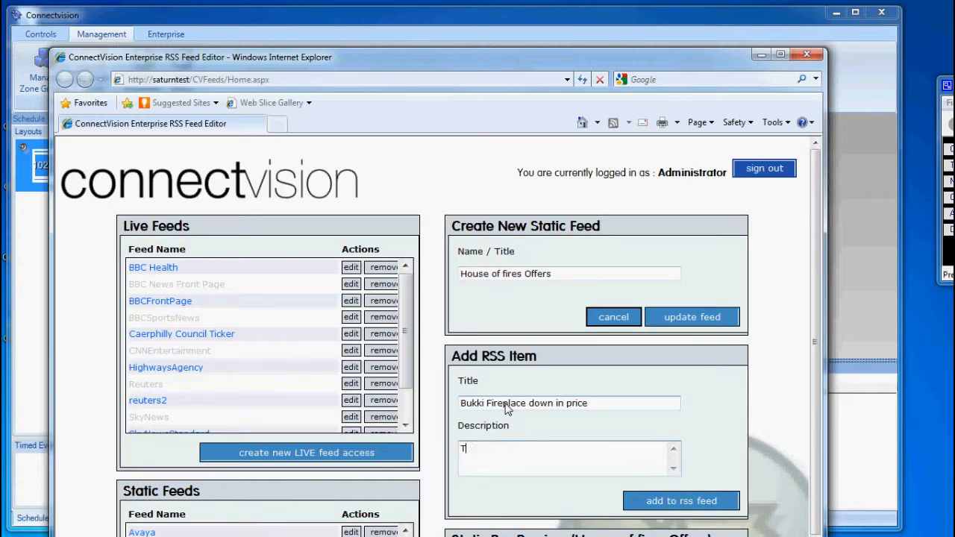
pyautogui.write('he Executive version of the B')
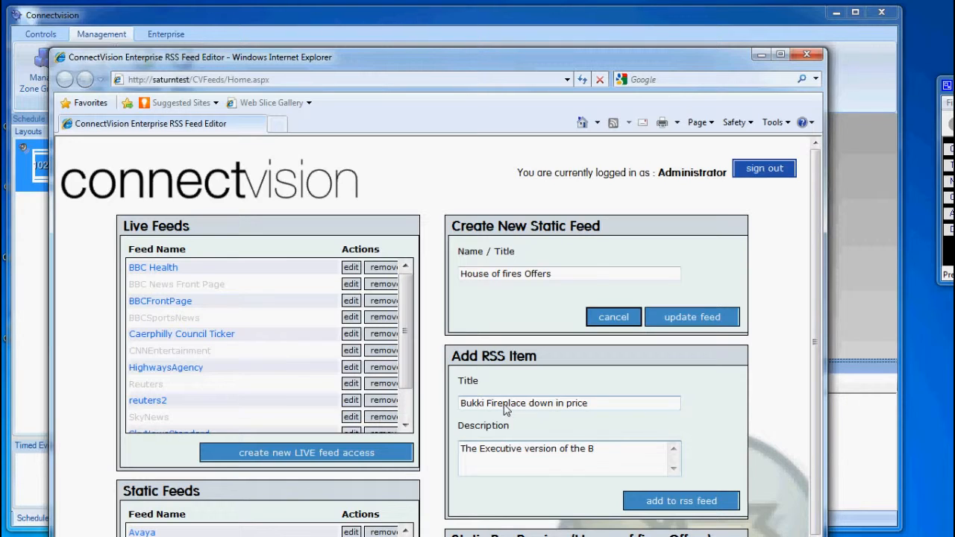
pyautogui.write('Ukki Fireplace is redced by ')
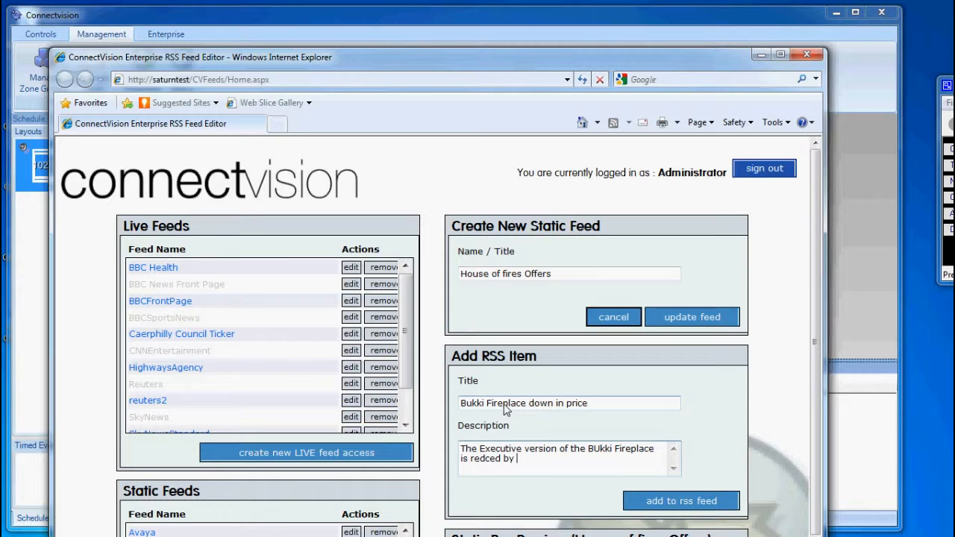
pyautogui.write('700')
pyautogui.write('$')
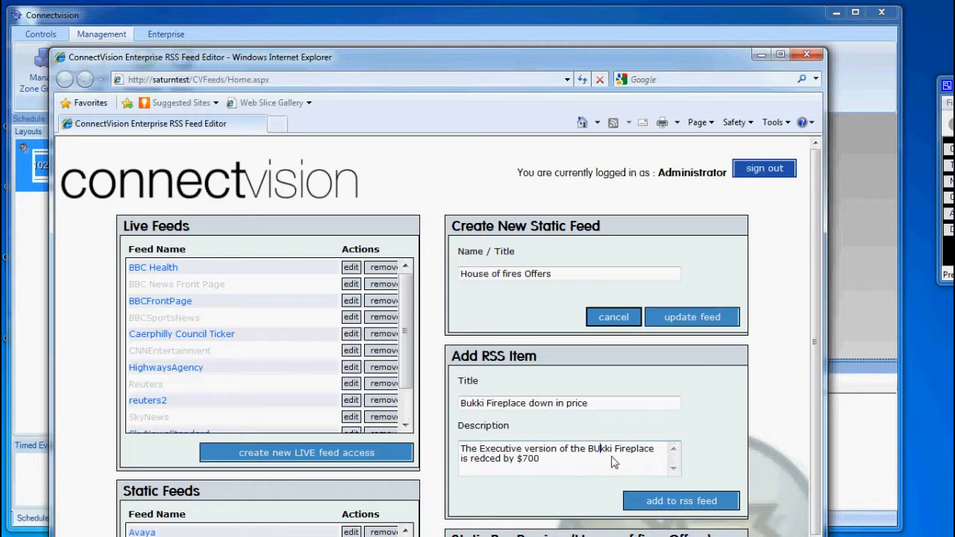
pyautogui.press('BackSpace')
pyautogui.write('u')
pyautogui.click(483, 461)
pyautogui.write('u')
# Step: Extend the description with "until 31st March" and add the Bukki item to the RSS feed
pyautogui.click(560, 463)
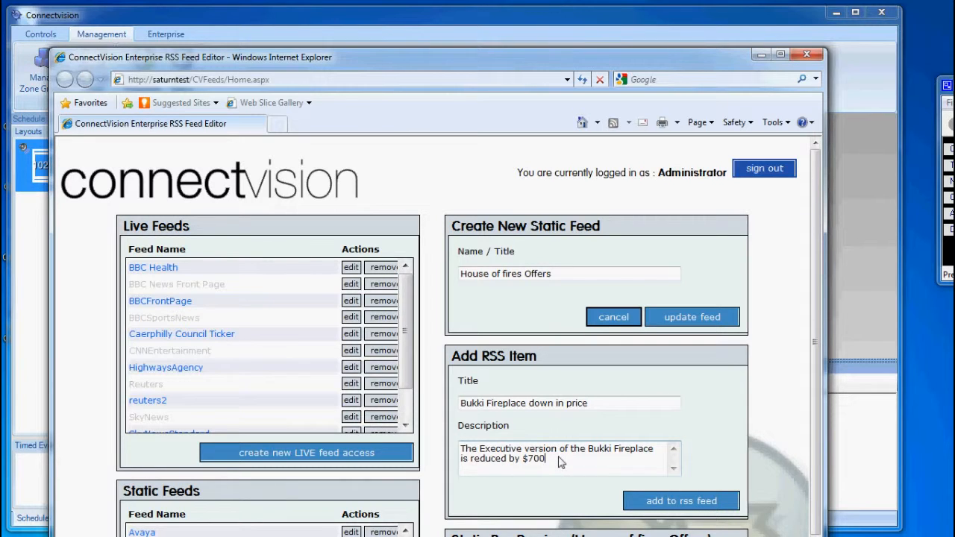
pyautogui.write('until 31st March')
pyautogui.click(568, 459)
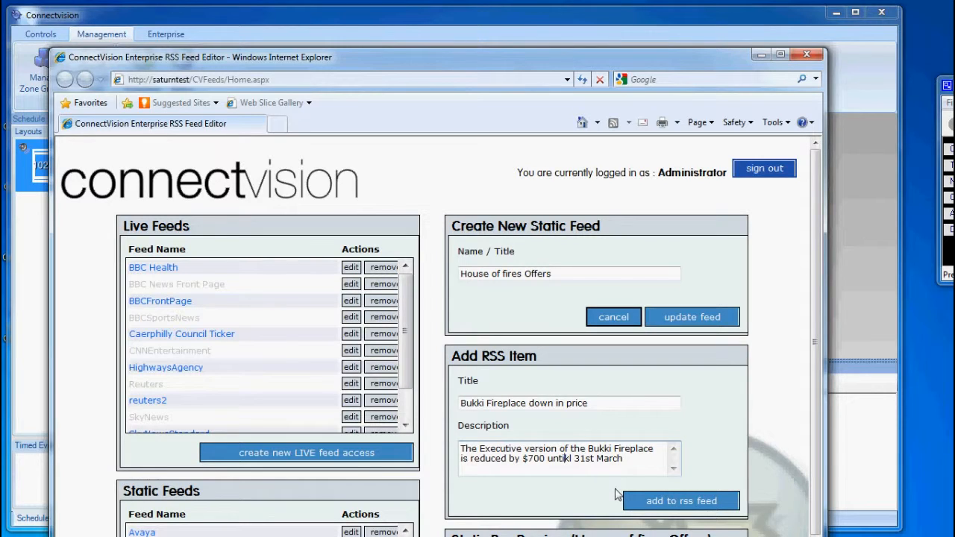
pyautogui.press('Delete')
pyautogui.click(656, 502)
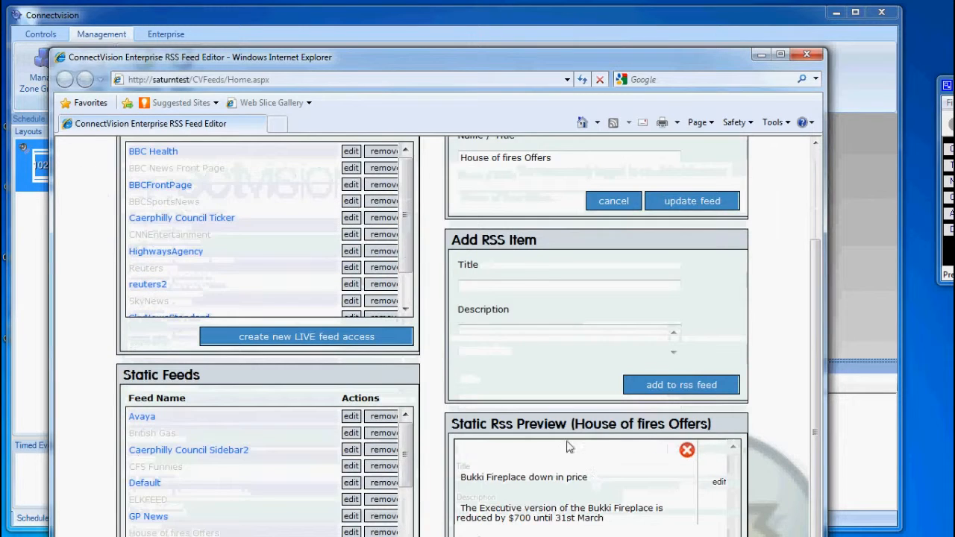
# Step: Title a second RSS item "Lucca Gas Fire Enclosure"
pyautogui.click(499, 290)
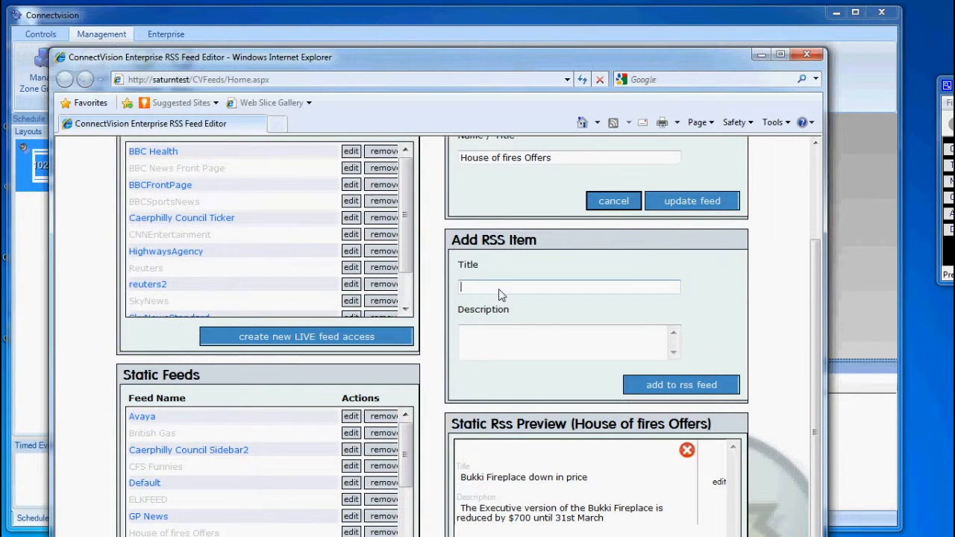
pyautogui.write('Lucvc')
pyautogui.write('Gas Fire Enclosure')
pyautogui.press('Tab')
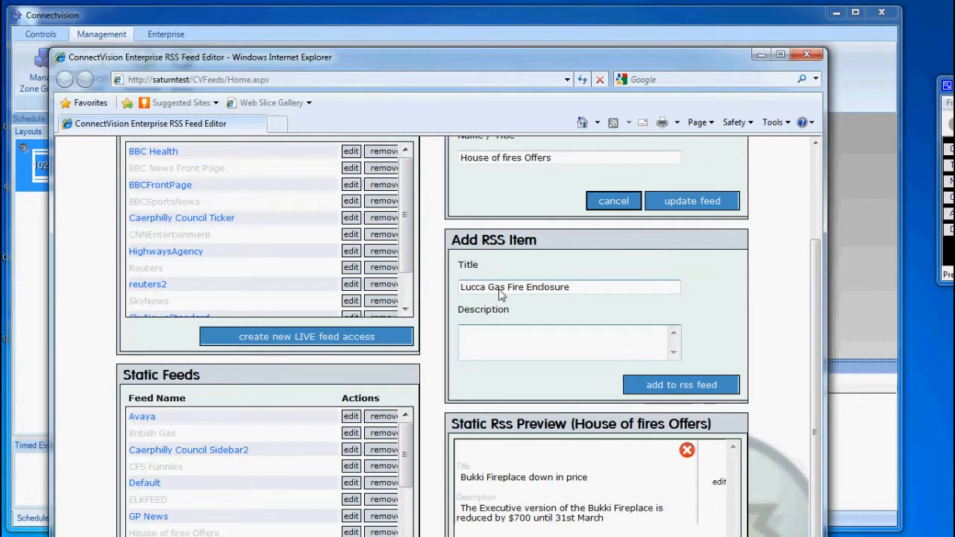
# Step: Enter the Lucca item's description as "Arrived from Italy! spoecial price of $299", correcting the currency symbol and price
pyautogui.write('Arrived from Italy! spoed')
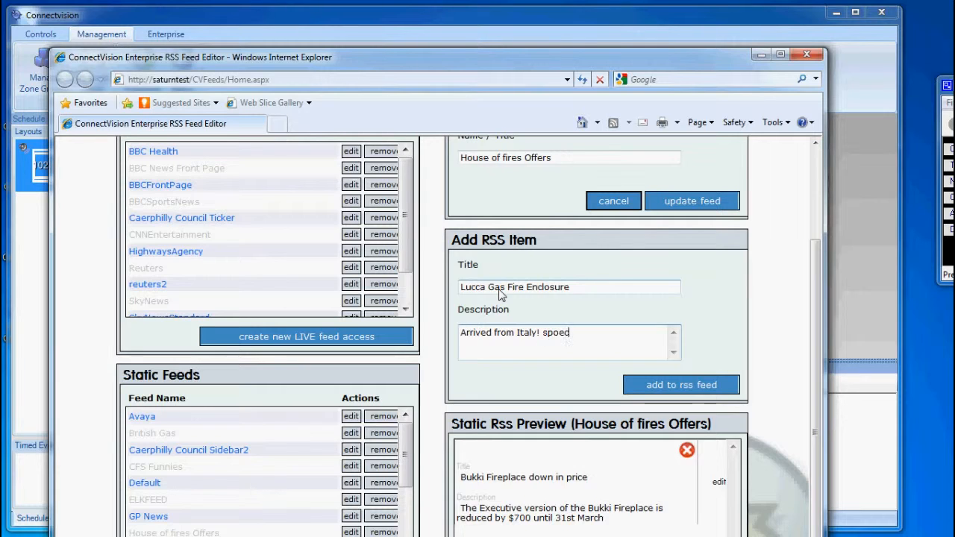
pyautogui.write('ial price of 2899£')
pyautogui.press('Delete')
pyautogui.write('$')
pyautogui.press('BackSpace')
pyautogui.press('Delete')
pyautogui.press('BackSpace')
pyautogui.write('$299')
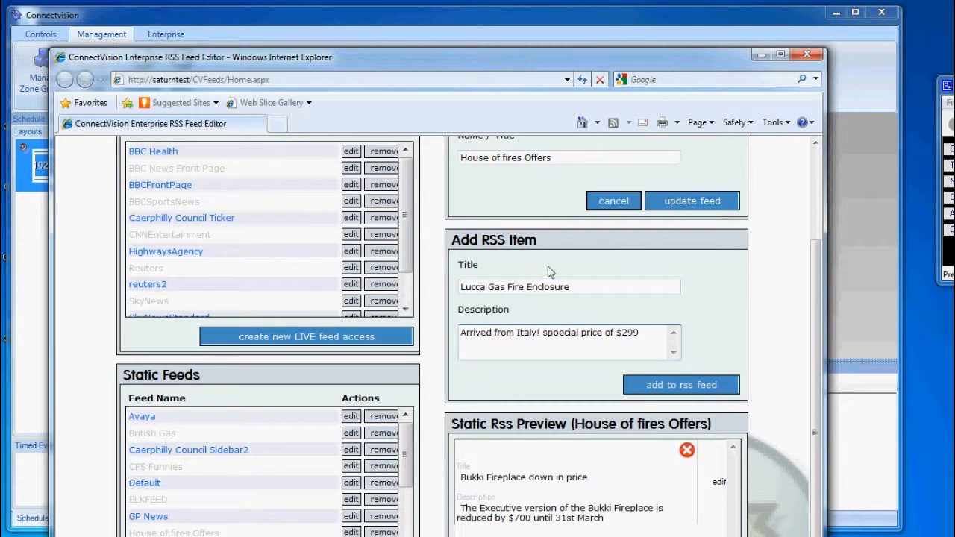
# Step: Extend the description with "while stocks last" and add the Lucca item to the RSS feed
pyautogui.click(655, 335)
pyautogui.write('while stocks last')
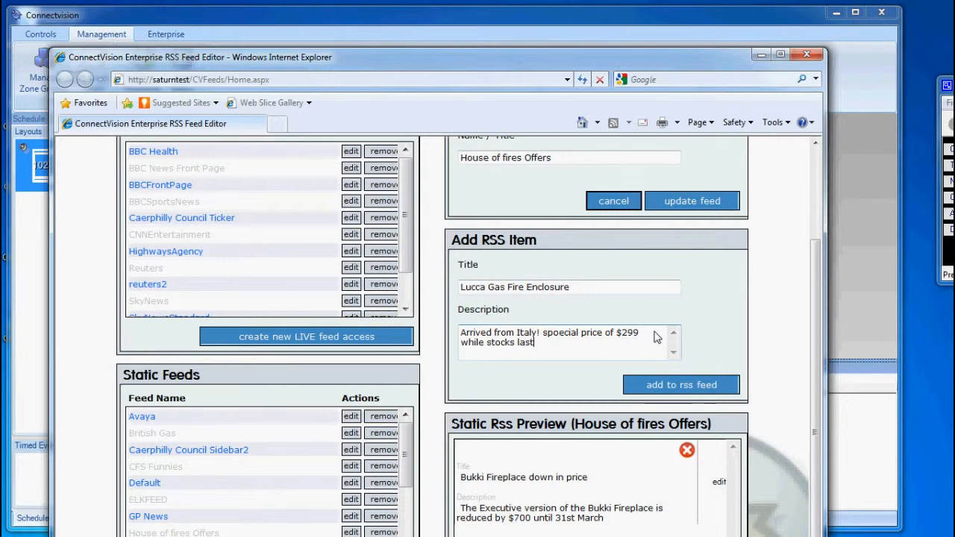
pyautogui.click(706, 387)
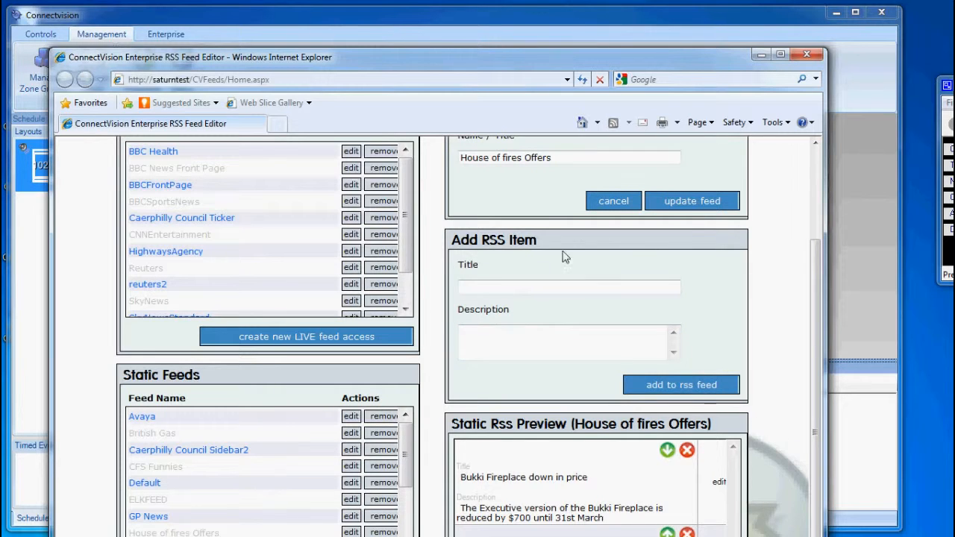
# Step: Close the RSS Feed Editor and set the feed of Panel4's fading text object to House of fires Offers
pyautogui.click(799, 58)
pyautogui.doubleClick(706, 229)
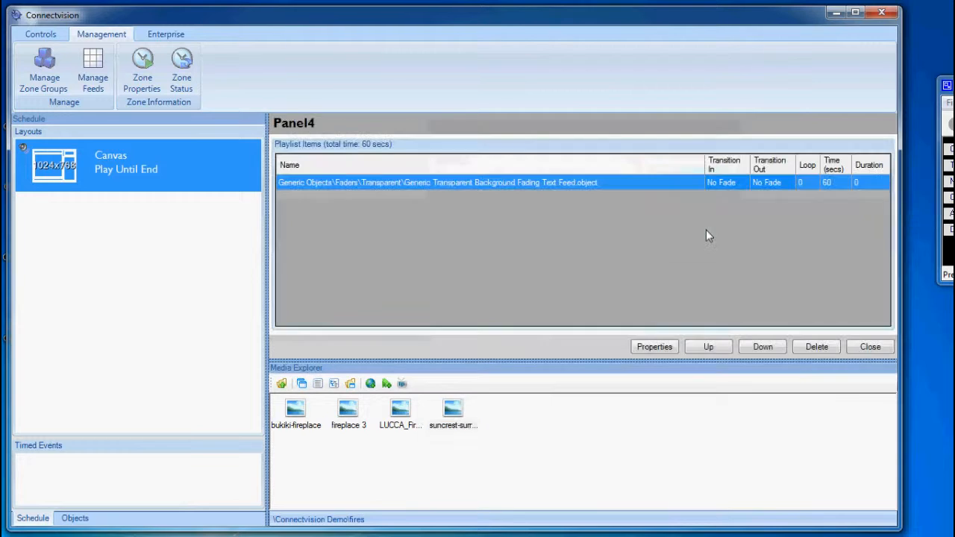
pyautogui.click(669, 347)
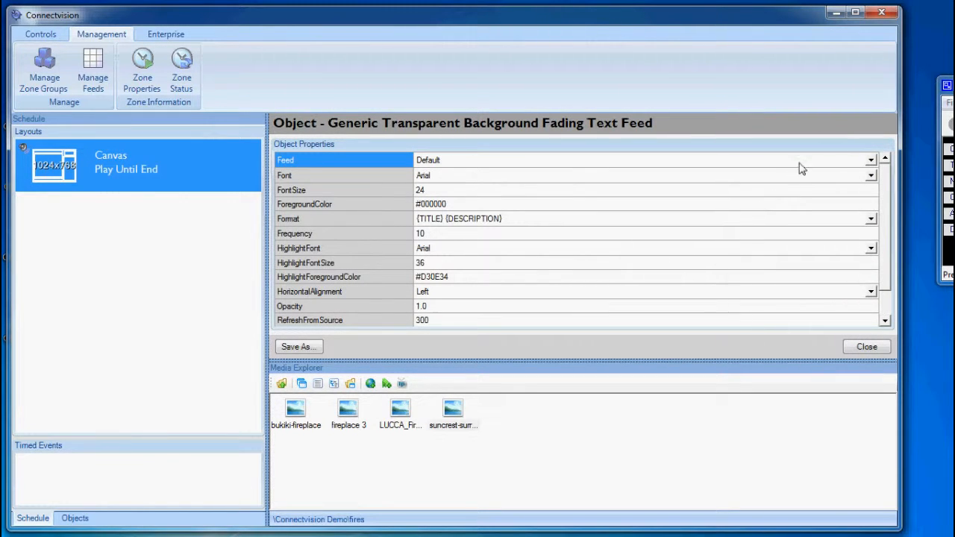
pyautogui.click(872, 162)
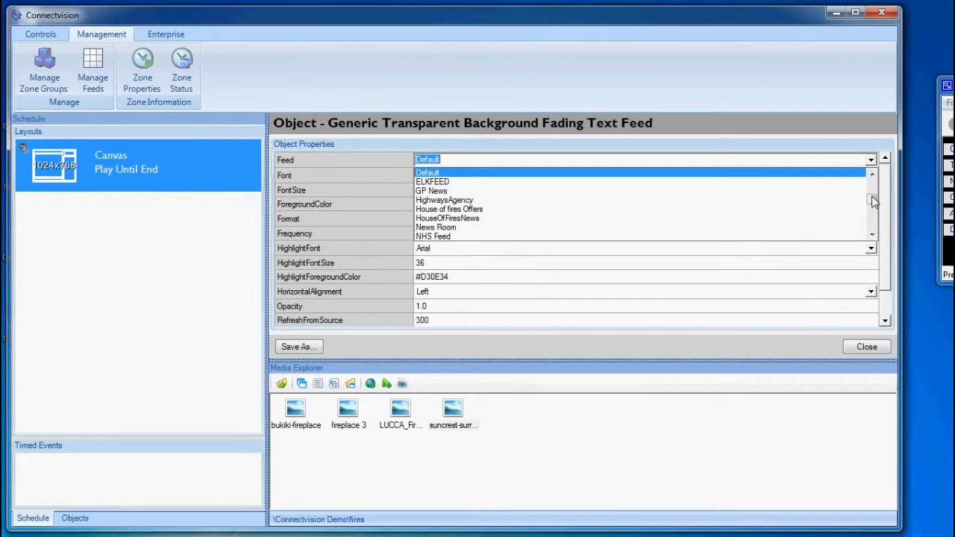
pyautogui.scroll(-1, 770, 197)
pyautogui.click(596, 201)
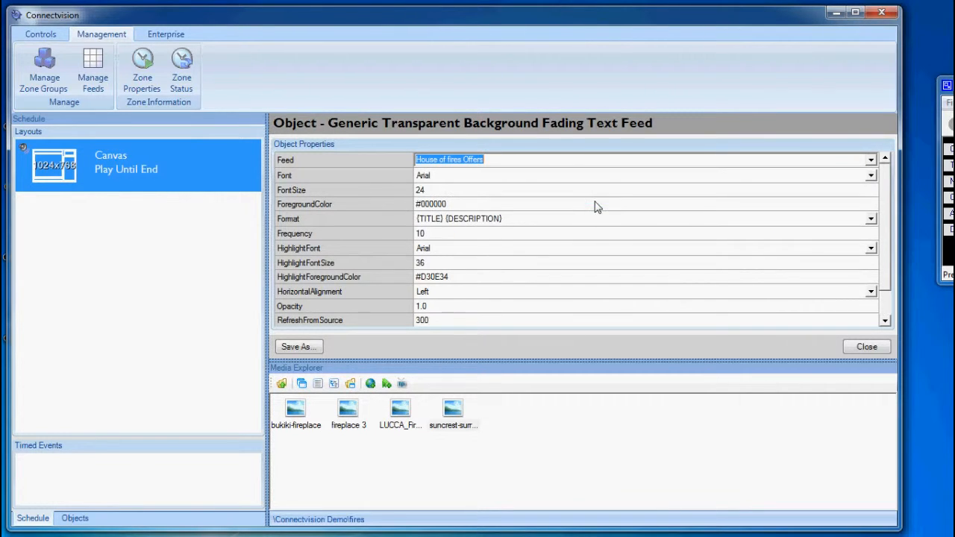
pyautogui.click(849, 349)
pyautogui.click(849, 349)
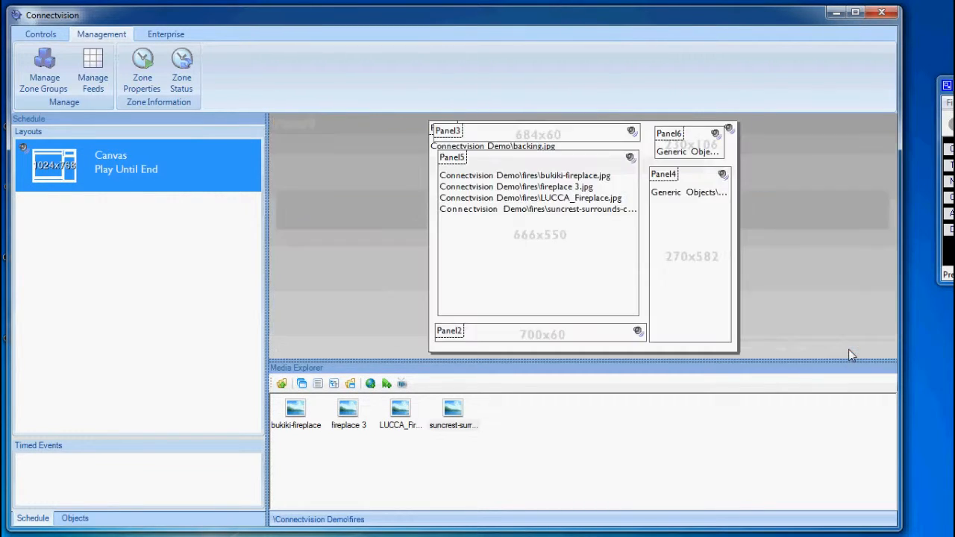
# Step: Preview the schedule with the fireplace images, clock and text feed, and exit the preview
pyautogui.click(42, 35)
pyautogui.click(332, 72)
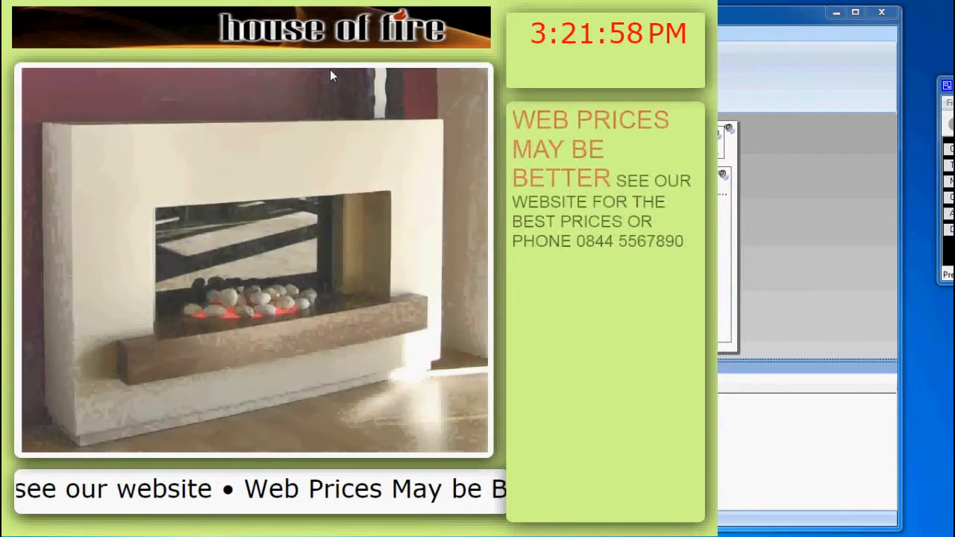
pyautogui.press('Escape')
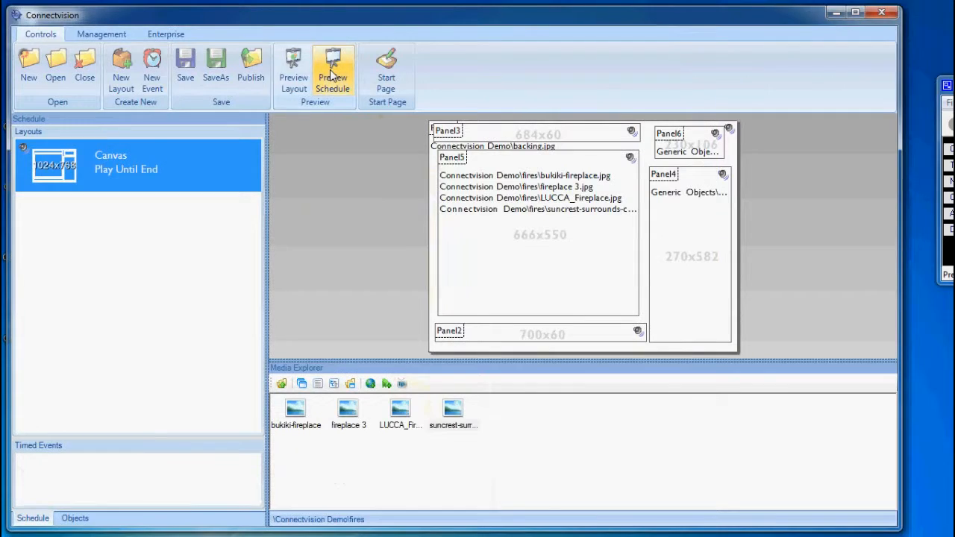
# Step: Return the media browser to the Connectvision Demo folder and delete all four fireplace images from Panel5's playlist
pyautogui.click(281, 383)
pyautogui.doubleClick(507, 246)
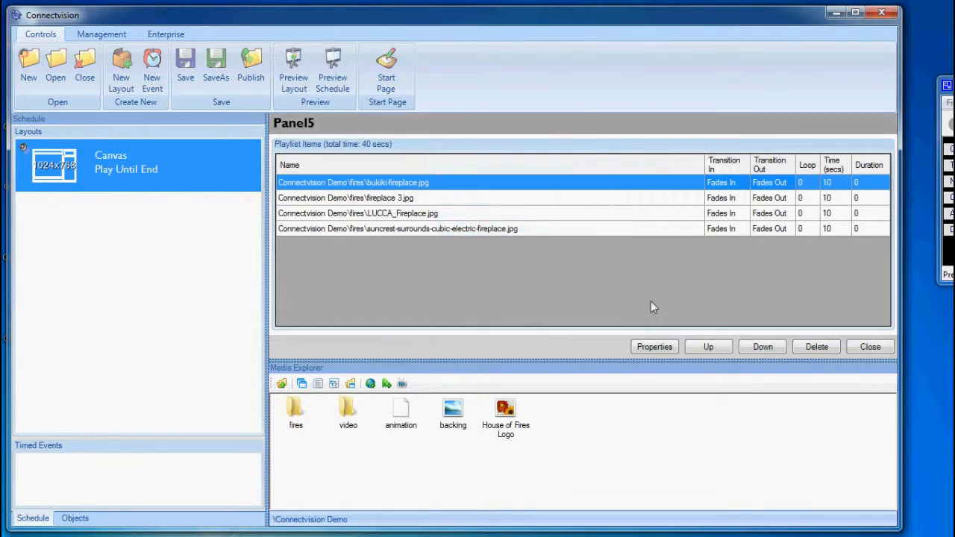
pyautogui.keyDown('shift'); pyautogui.click(617, 232); pyautogui.keyUp('shift')
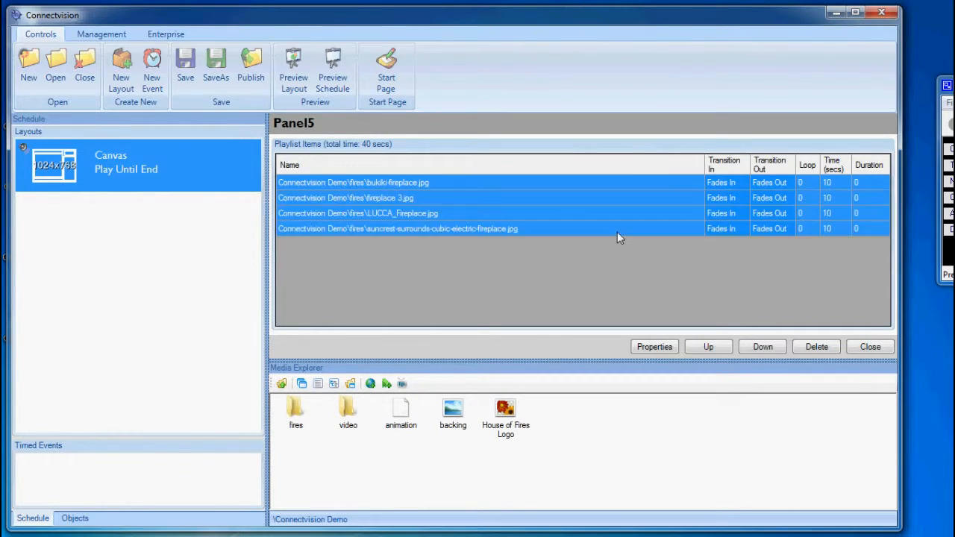
pyautogui.press('Delete')
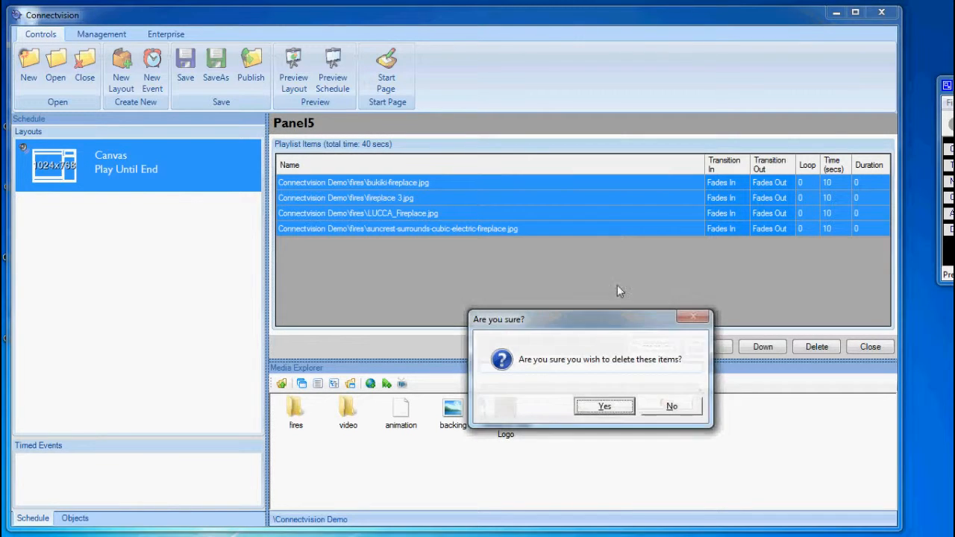
pyautogui.click(608, 407)
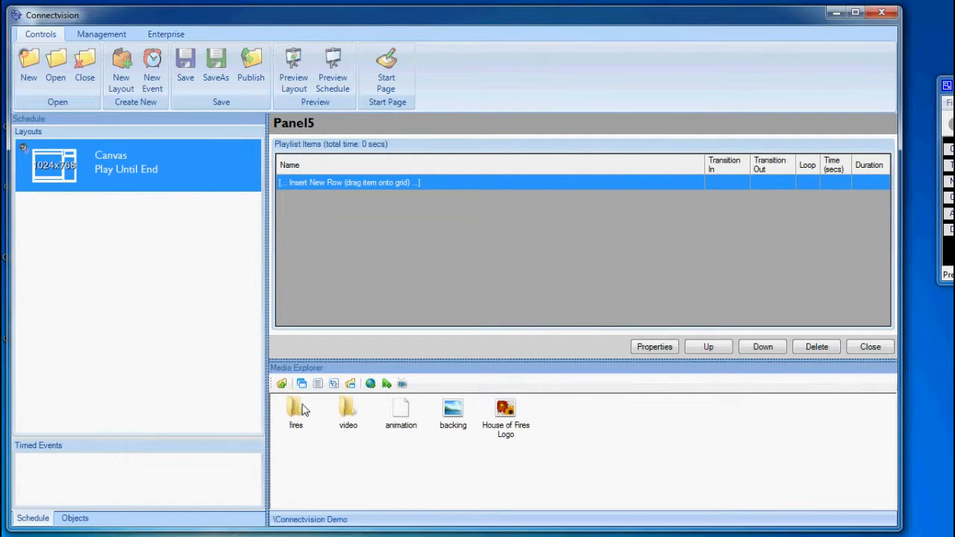
# Step: Add the Firework Safety video from the video folder to Panel5's playlist and preview the schedule
pyautogui.doubleClick(346, 414)
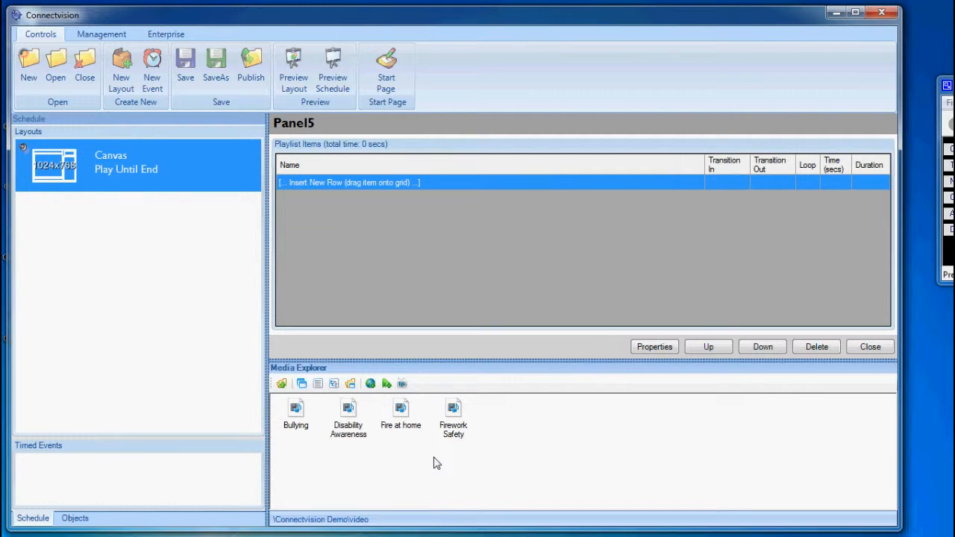
pyautogui.click(453, 418)
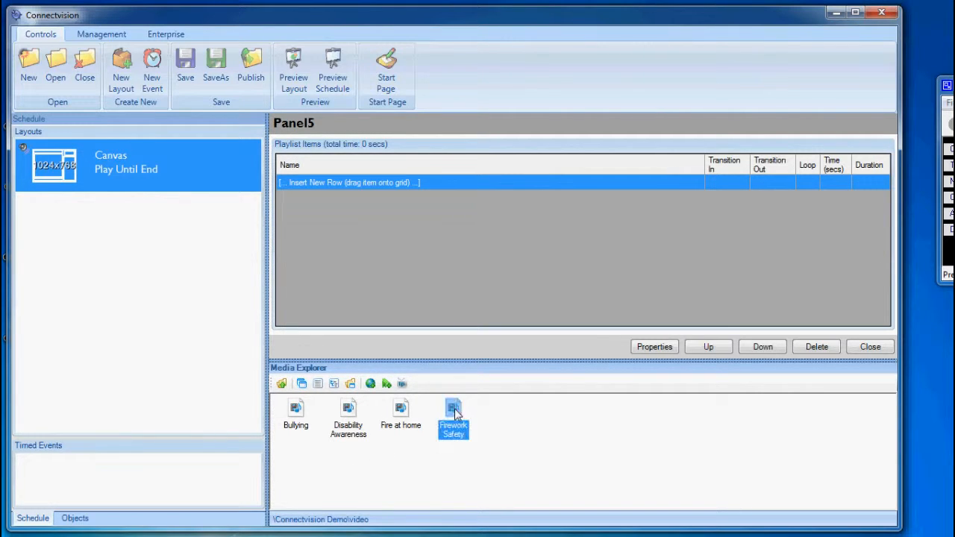
pyautogui.moveTo(453, 417); pyautogui.dragTo(406, 275)
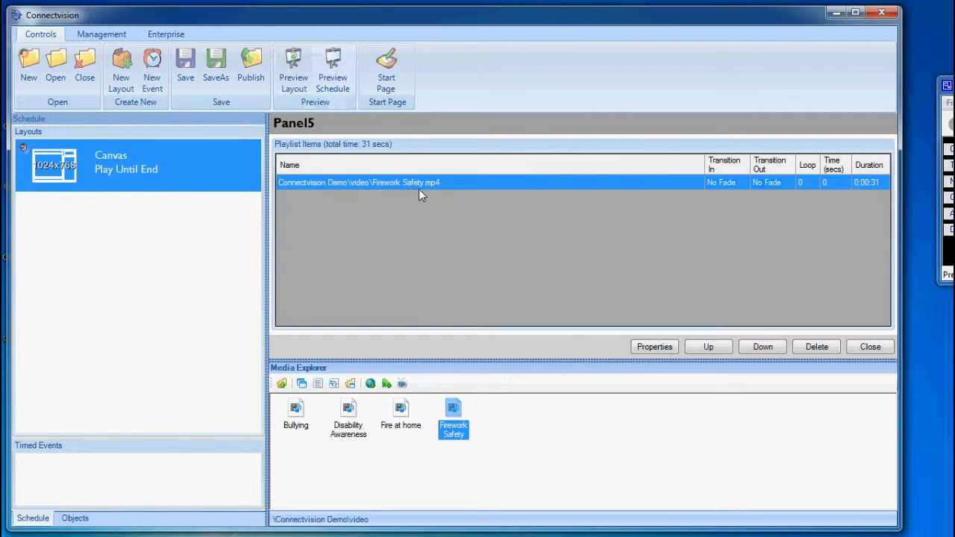
pyautogui.click(851, 348)
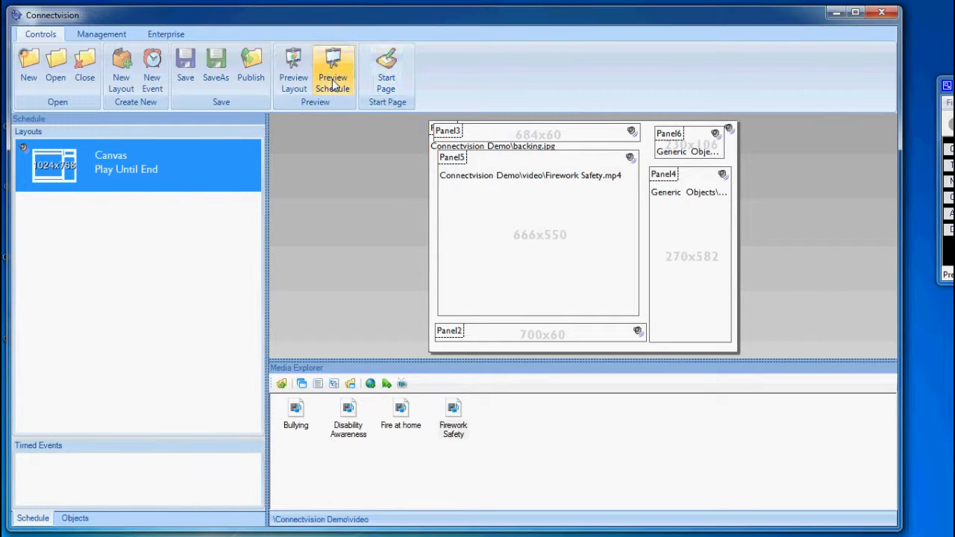
pyautogui.click(333, 83)
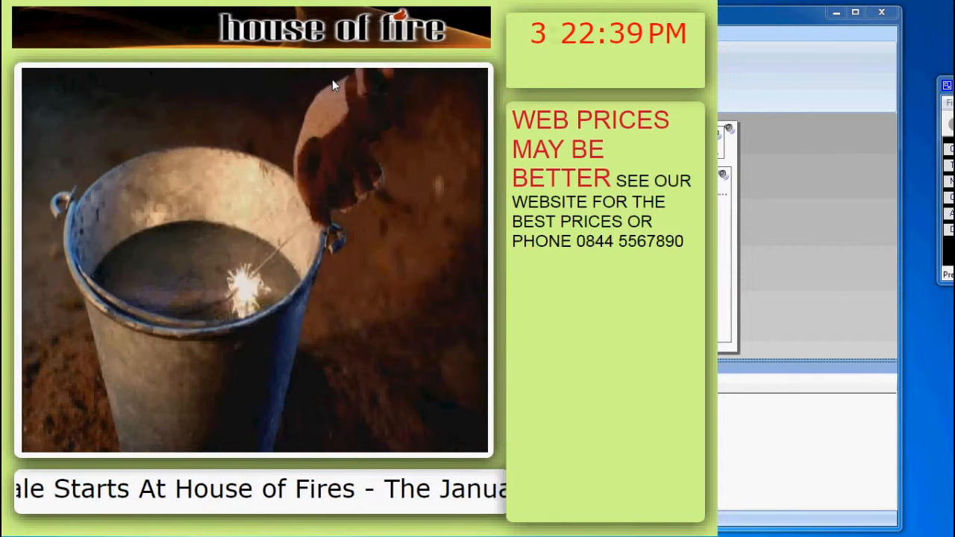
pyautogui.press('Escape')
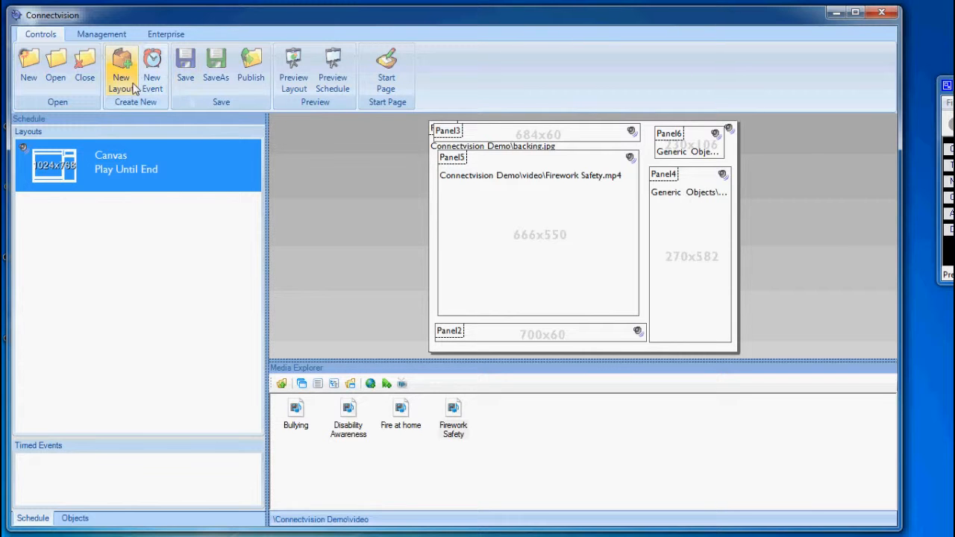
# Step: Save the schedule under the new name "House of Fires 2" in the _schedules folder
pyautogui.click(216, 68)
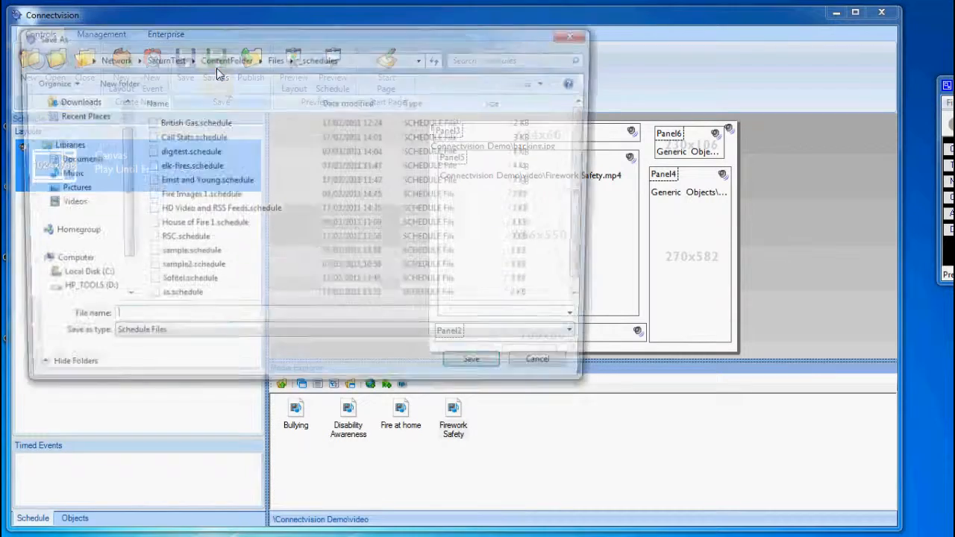
pyautogui.write('House')
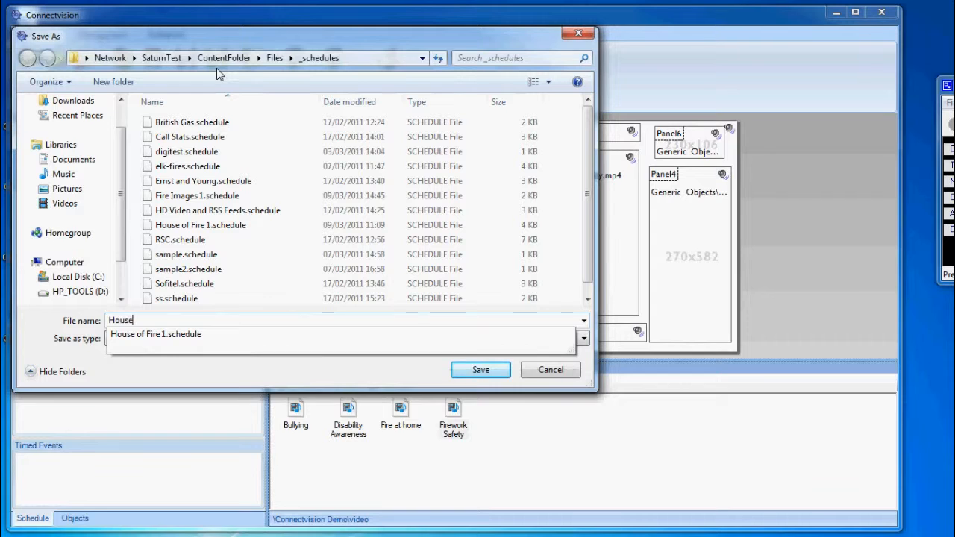
pyautogui.write(' of Fires 2')
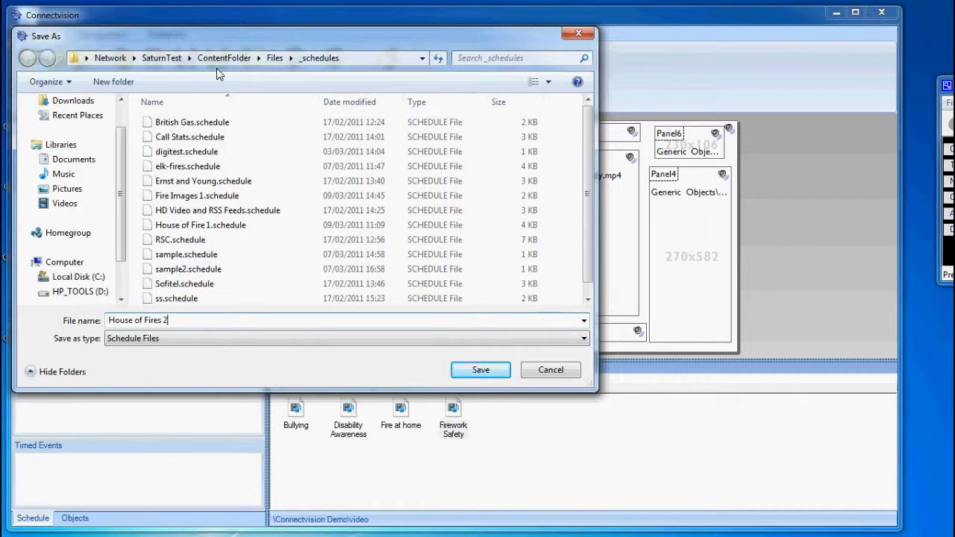
pyautogui.click(477, 370)
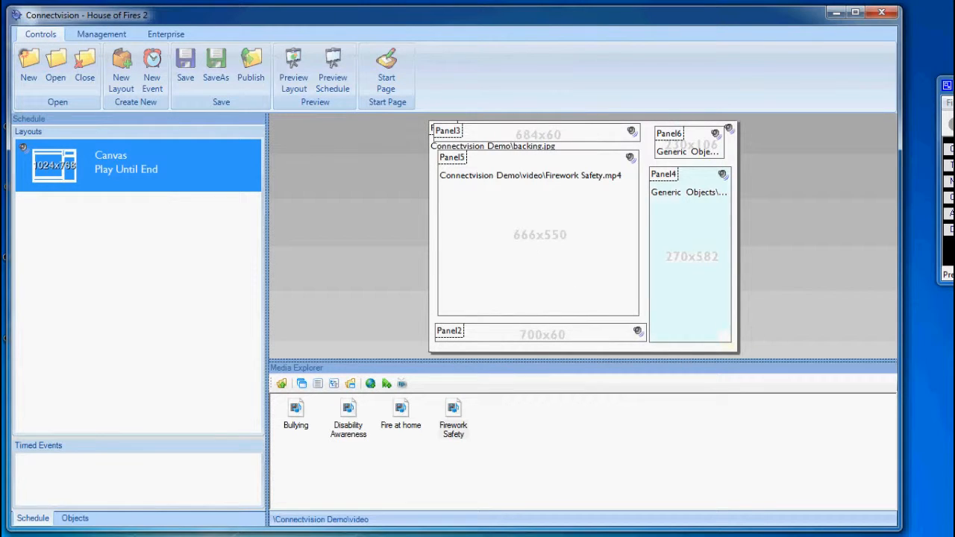